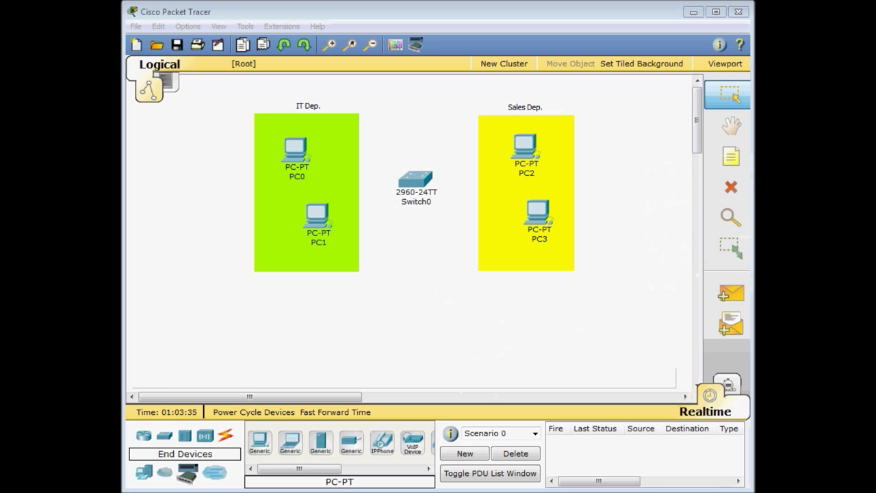
Inspect the 2960-24TT Switch0 placed between the IT Dep. and Sales Dep. PCs
mouse_move(752, 160)
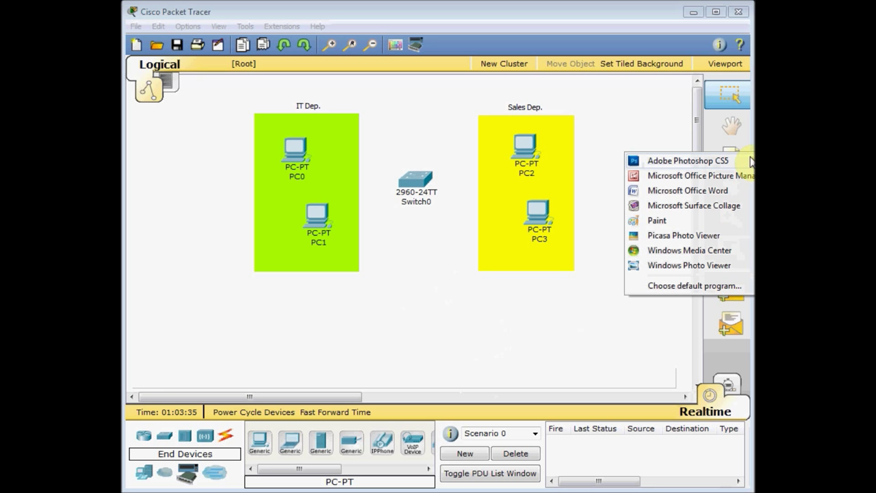
left_click(712, 266)
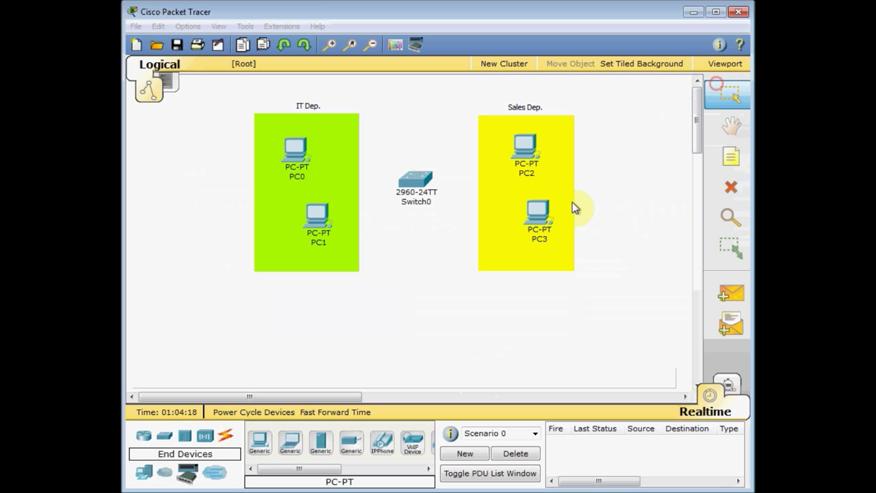
left_click(716, 85)
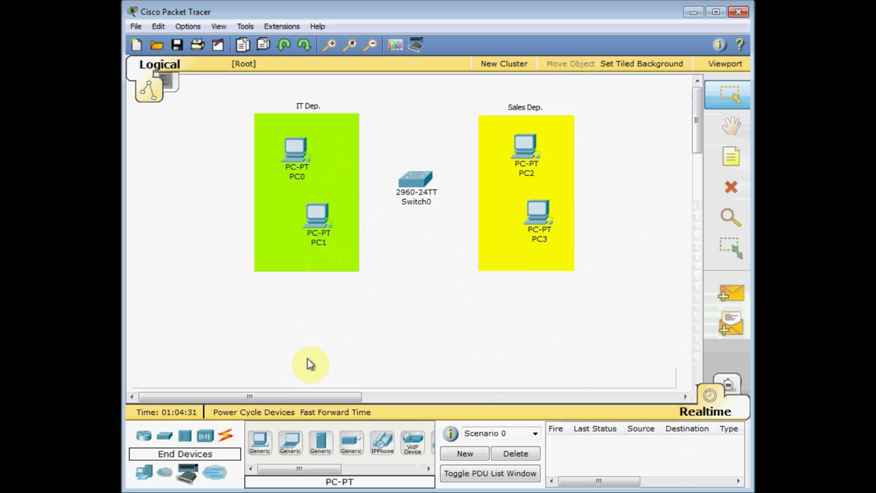
Cable PC0 to Switch0 Fa0/10 and PC1 to Fa0/11 with copper straight-through links
left_click(228, 439)
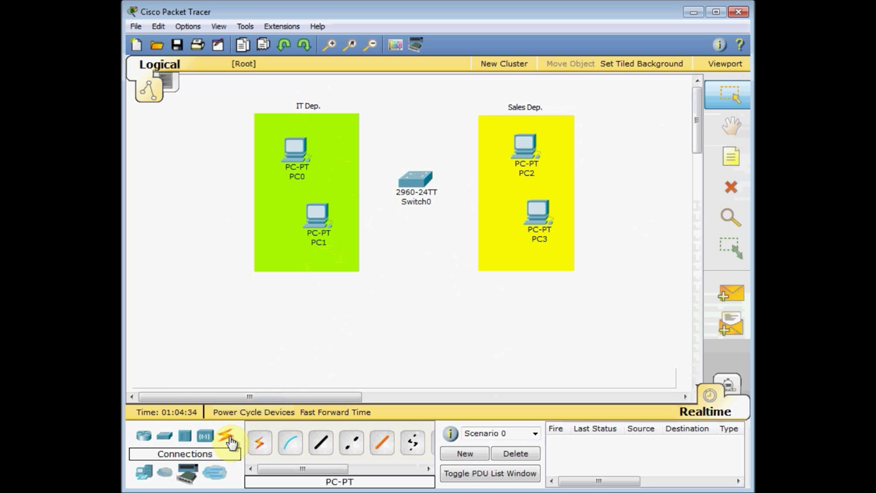
left_click(323, 445)
left_click(299, 162)
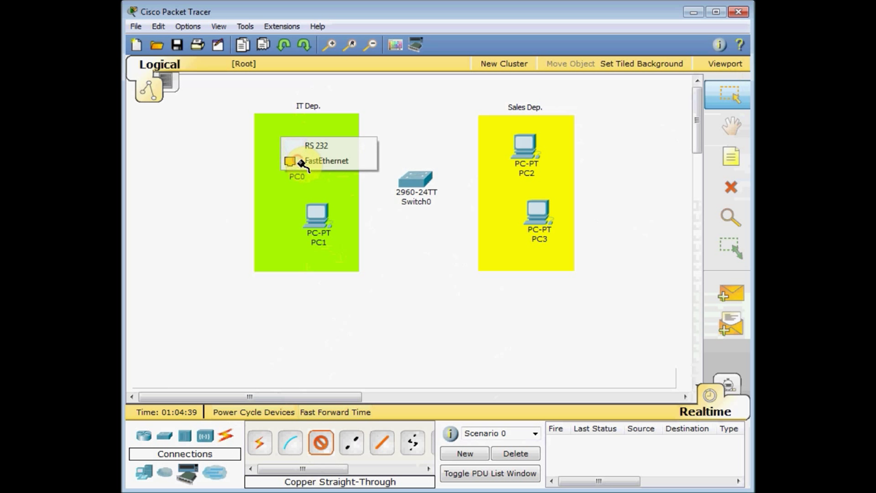
left_click(299, 161)
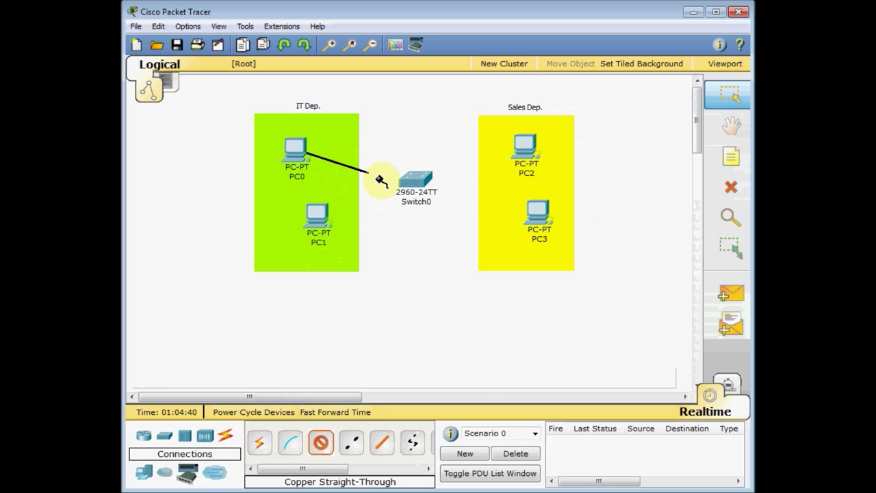
left_click(411, 182)
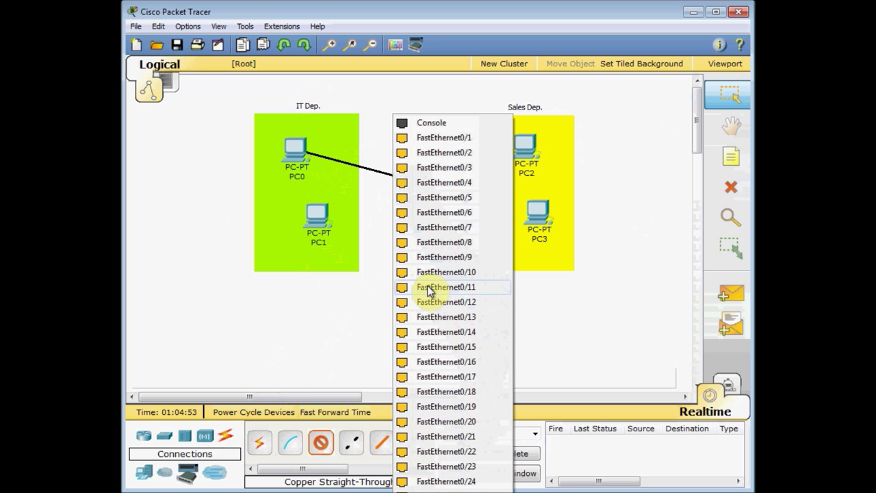
left_click(482, 273)
left_click(325, 445)
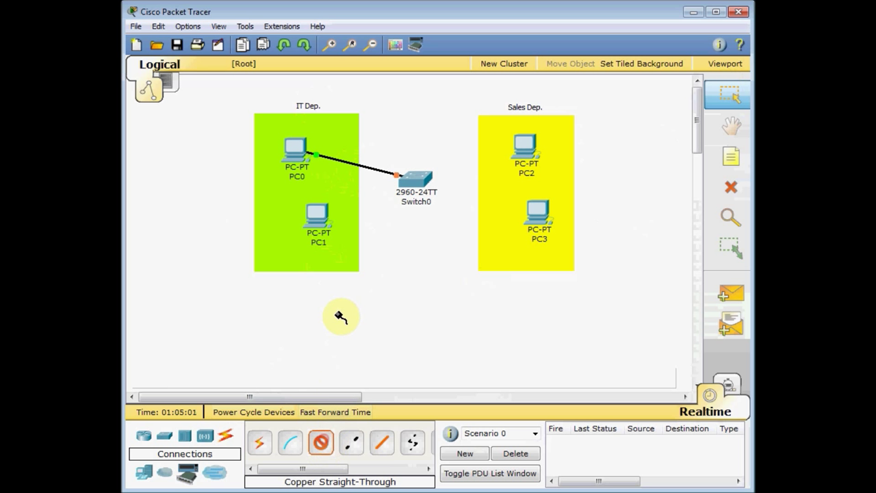
left_click(319, 220)
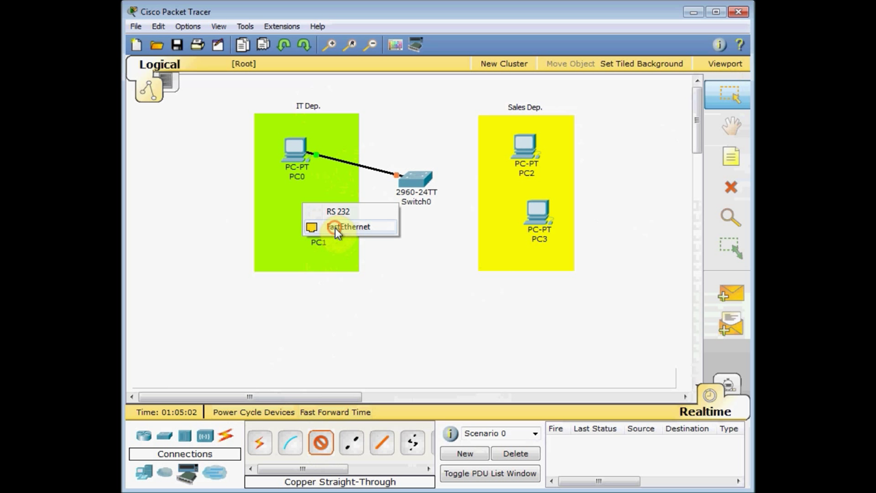
left_click(332, 226)
left_click(409, 186)
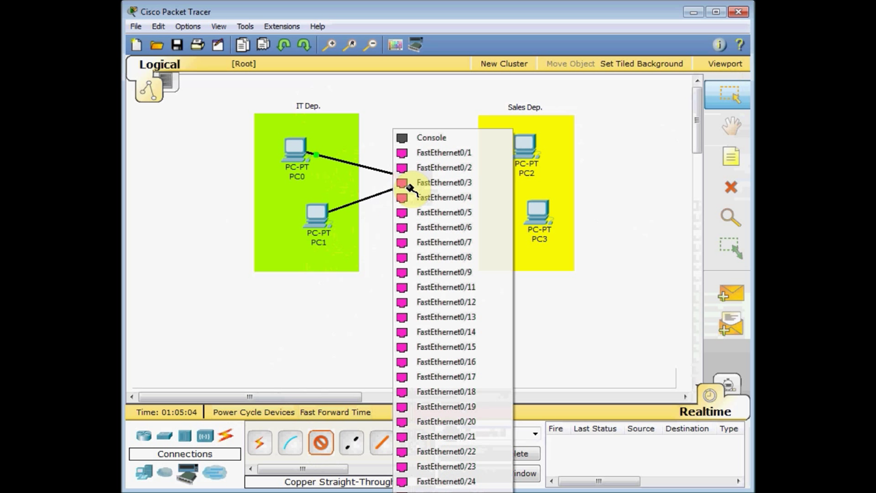
left_click(470, 287)
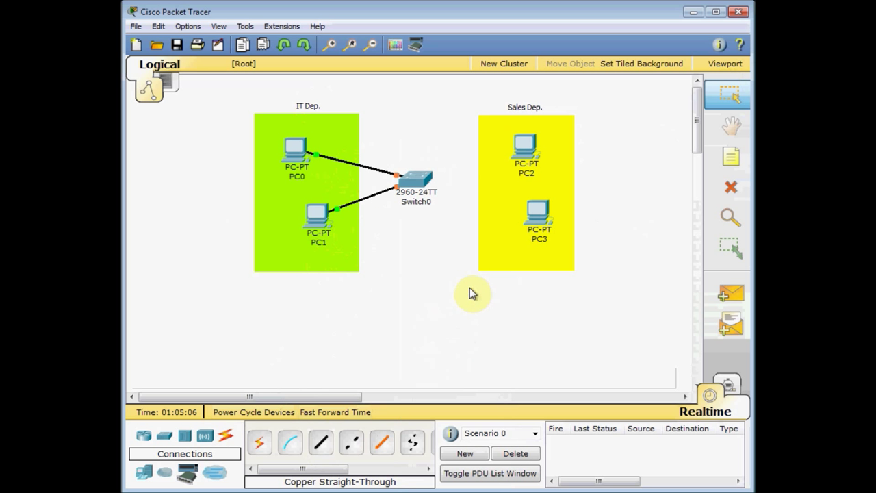
Cable PC2 to Switch0 Fa0/16 and PC3 to Fa0/17, then select Switch0
left_click(332, 438)
left_click(528, 153)
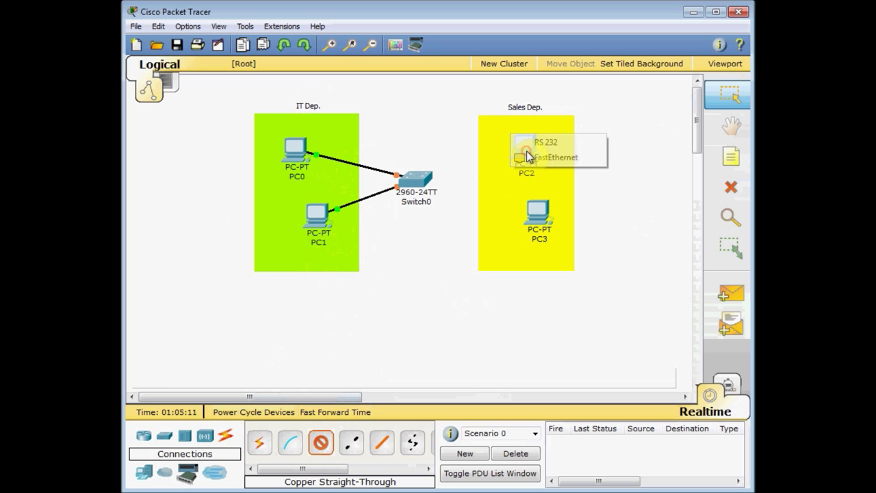
left_click(556, 157)
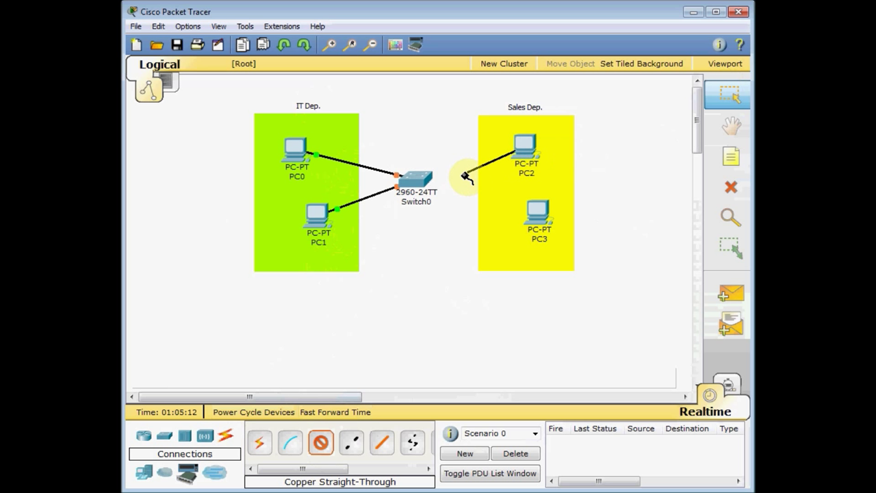
left_click(417, 179)
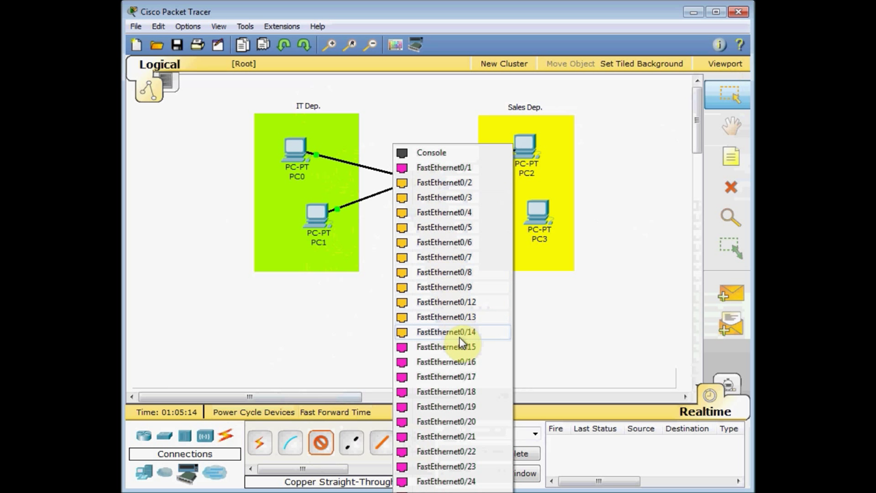
left_click(465, 362)
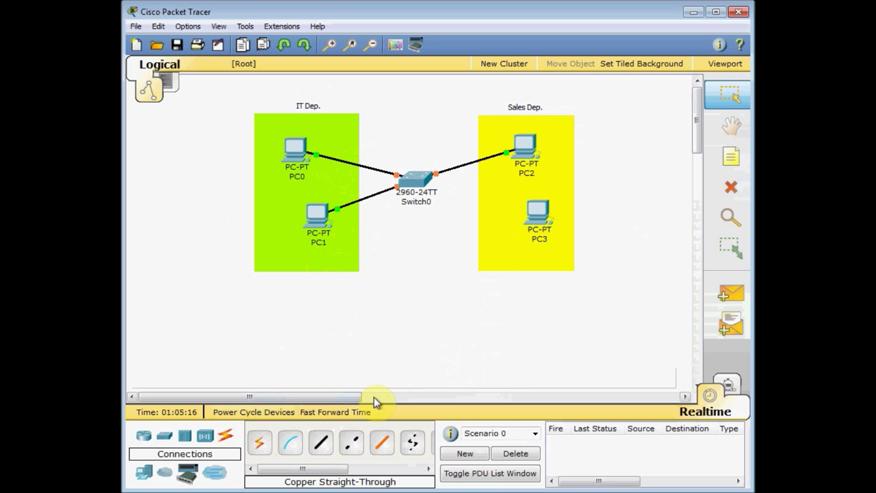
left_click(323, 443)
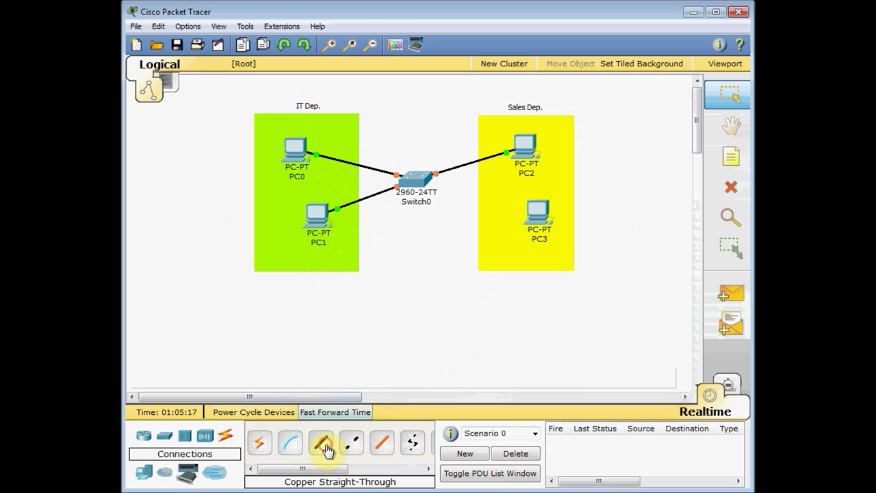
left_click(538, 213)
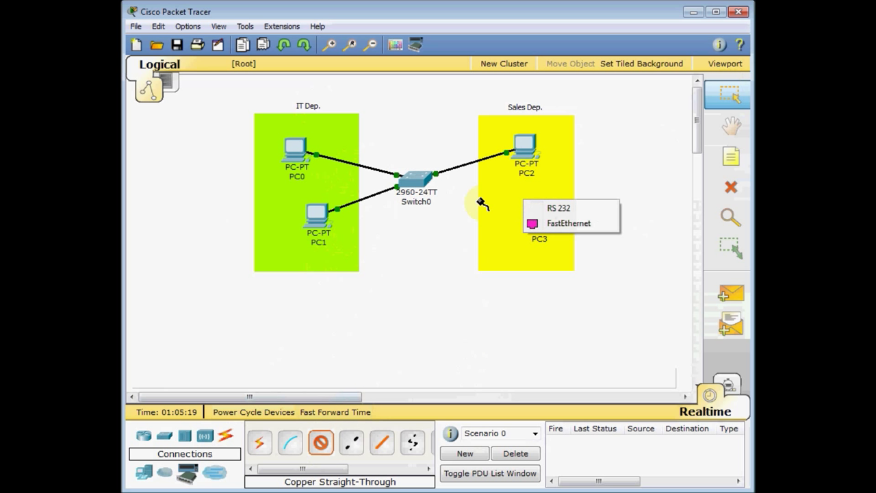
left_click(554, 222)
left_click(415, 179)
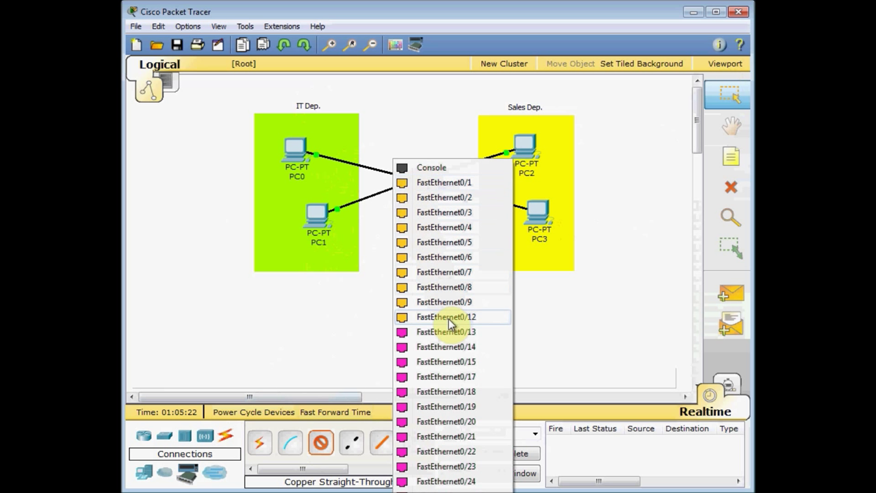
left_click(456, 366)
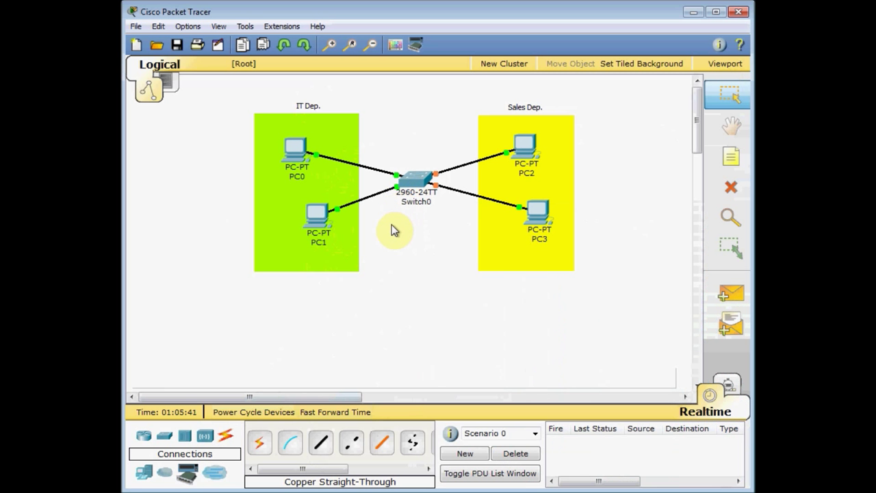
mouse_move(297, 173)
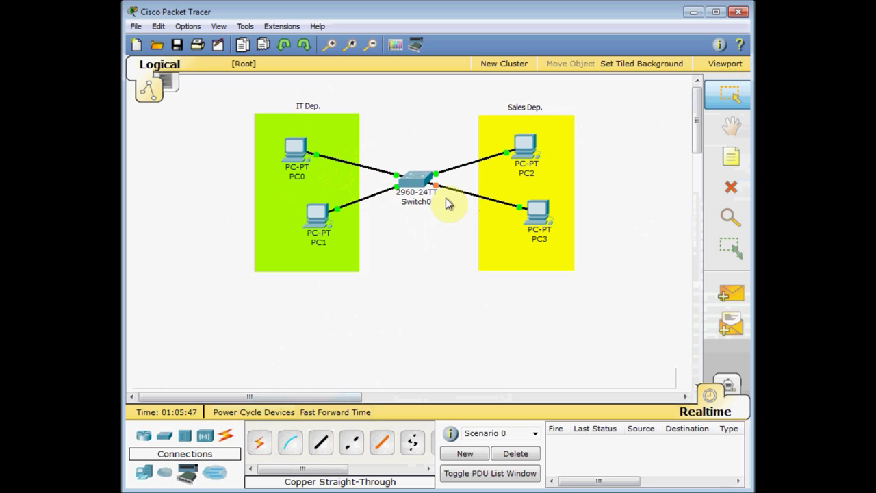
left_click(420, 195)
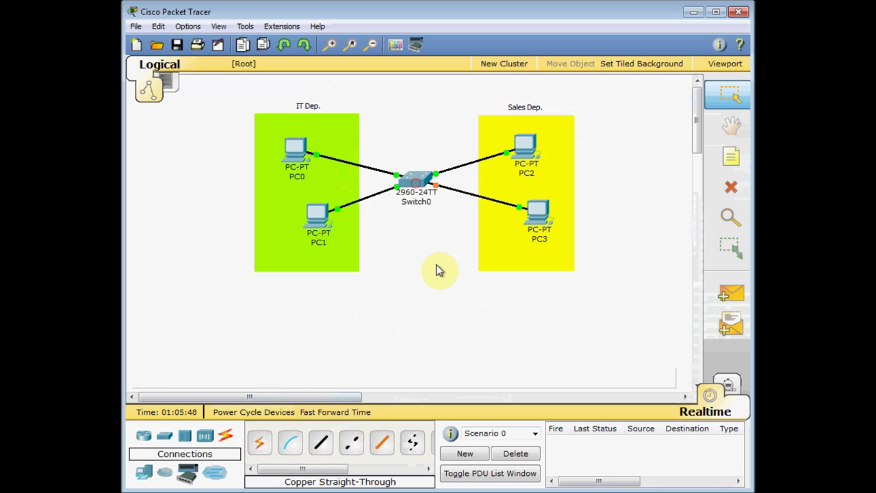
In Switch0's CLI, enter privileged mode with 'en' and list VLANs with 'show vlan'
left_click(286, 80)
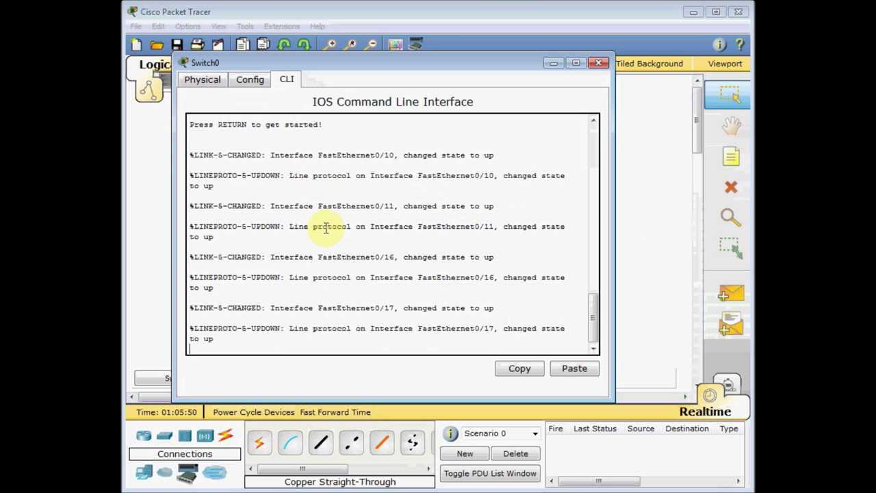
key("Return")
key("Return")
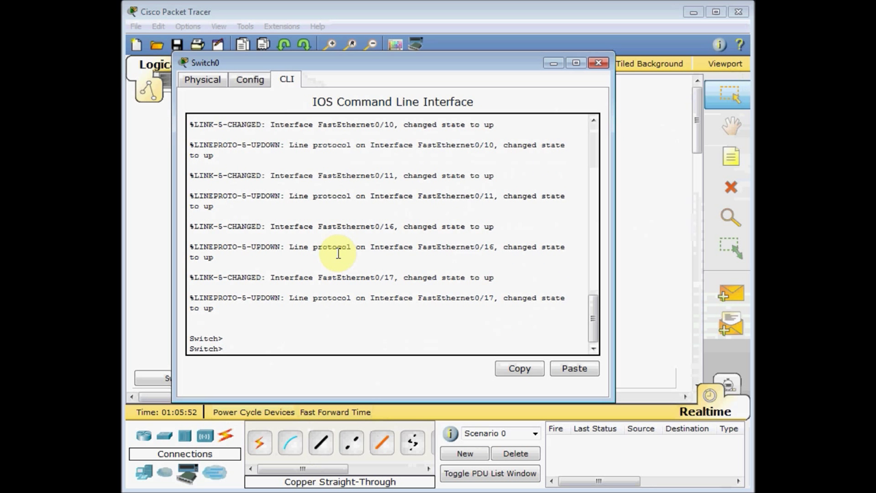
type("en")
key("Return")
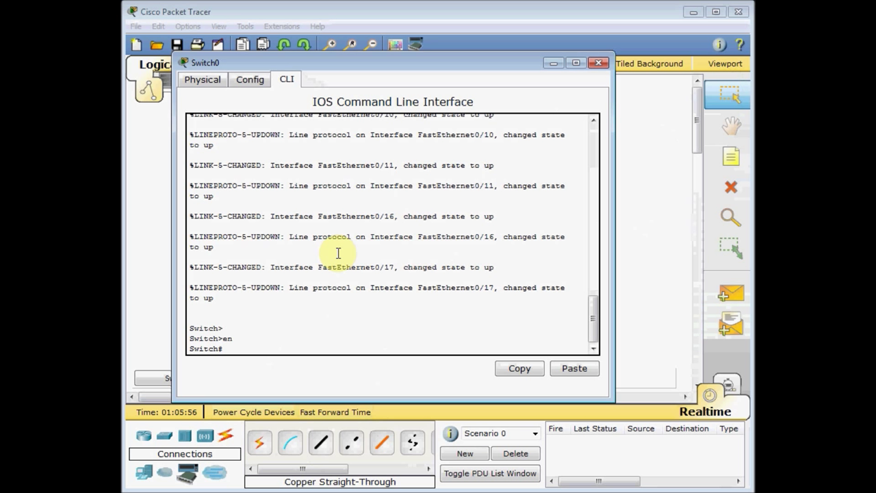
type("show vlan")
key("Return")
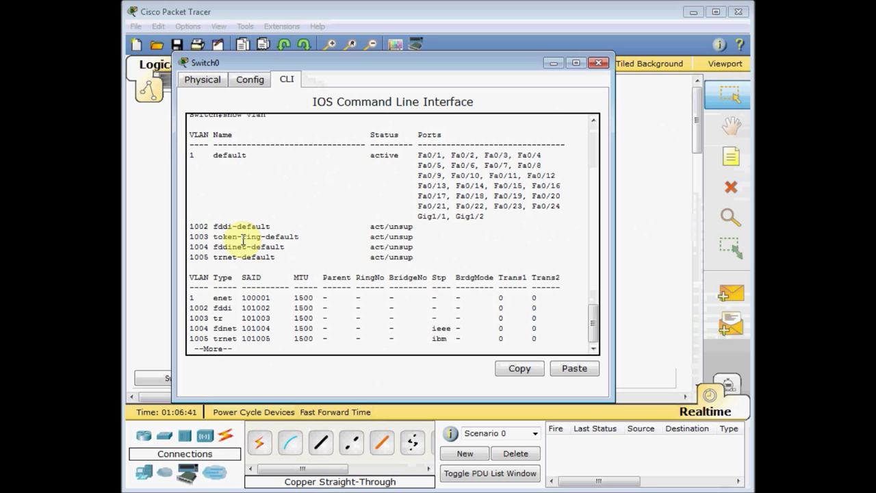
key("space")
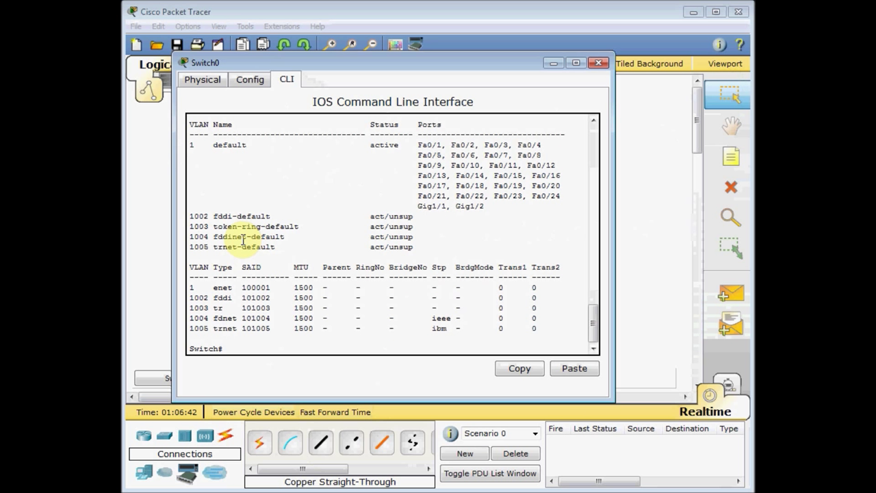
Enter global configuration mode and create VLAN 10 named IT
type("conf t")
key("Return")
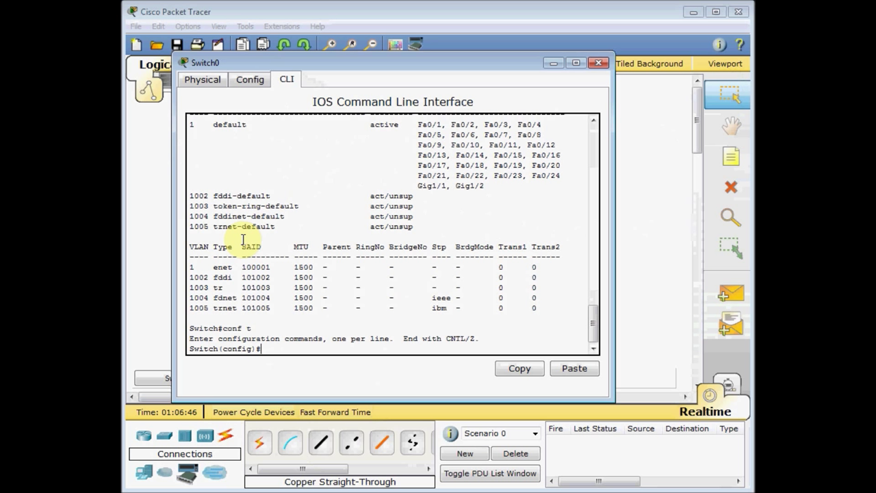
type("vlan ?")
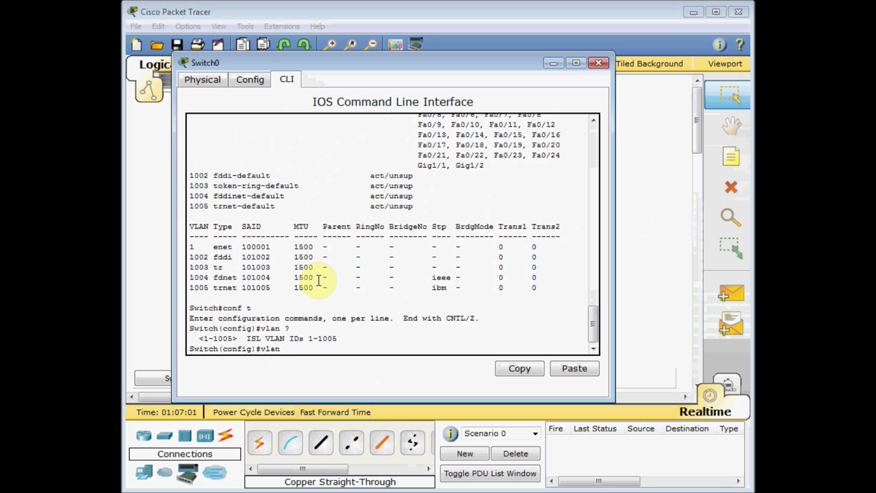
type("10")
key("Return")
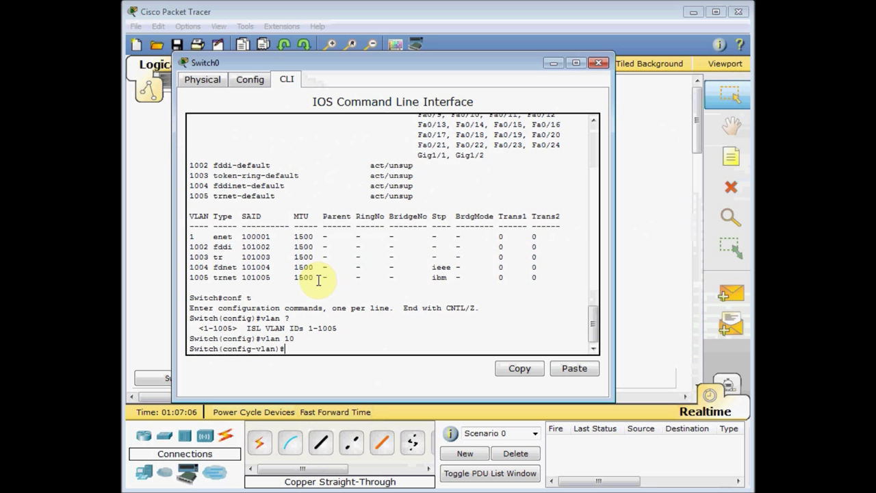
type("name IT")
key("Return")
type("exit")
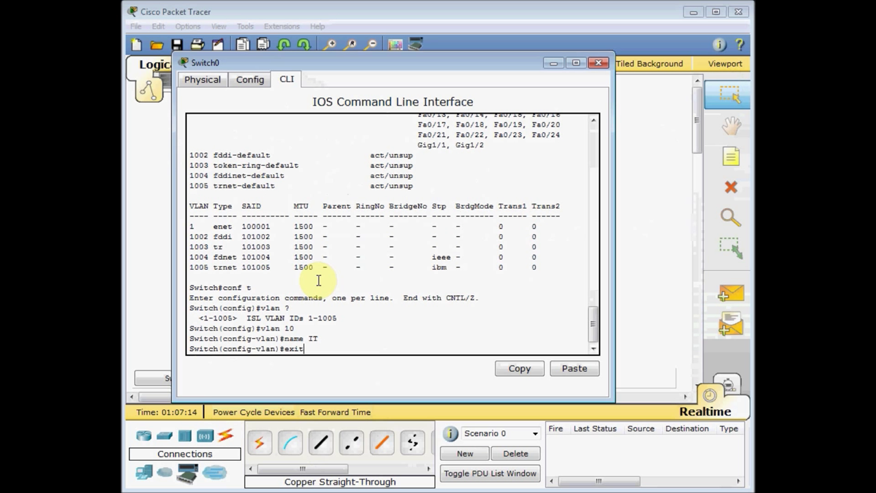
key("Return")
Create VLAN 20 named SALES, return to privileged mode, and run 'show vlan'
type("vl")
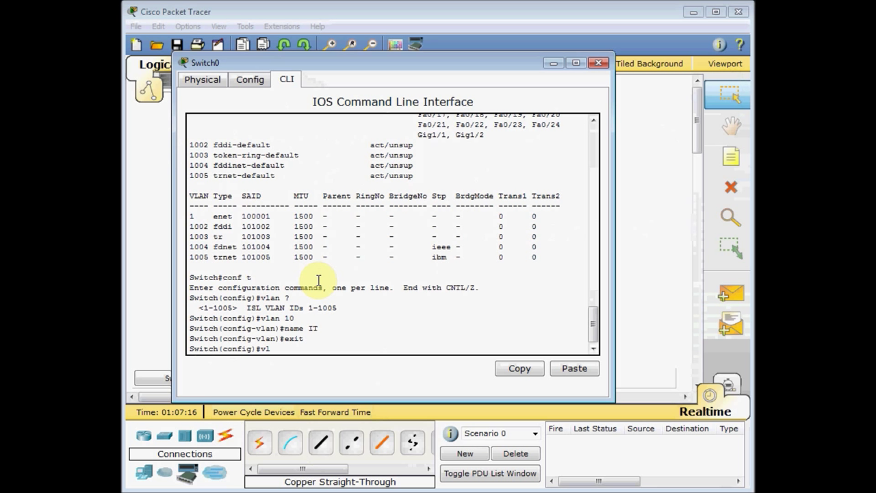
type("an 20")
key("Return")
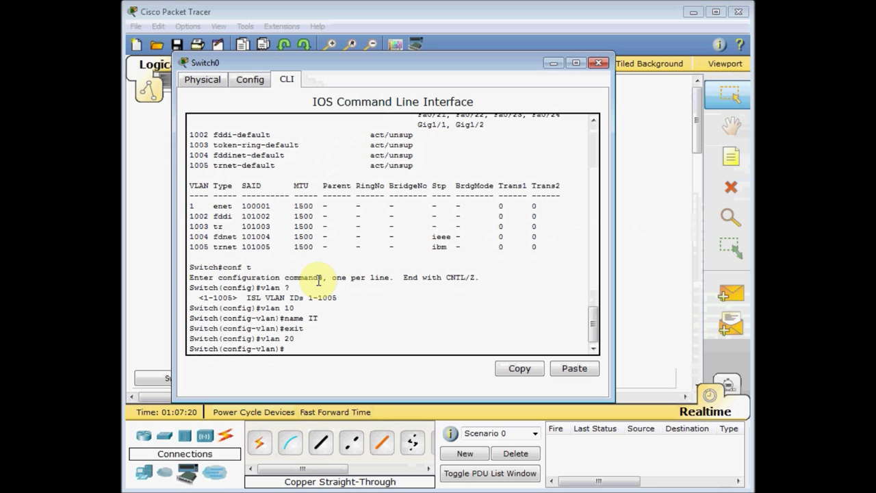
type("name SALES")
key("Return")
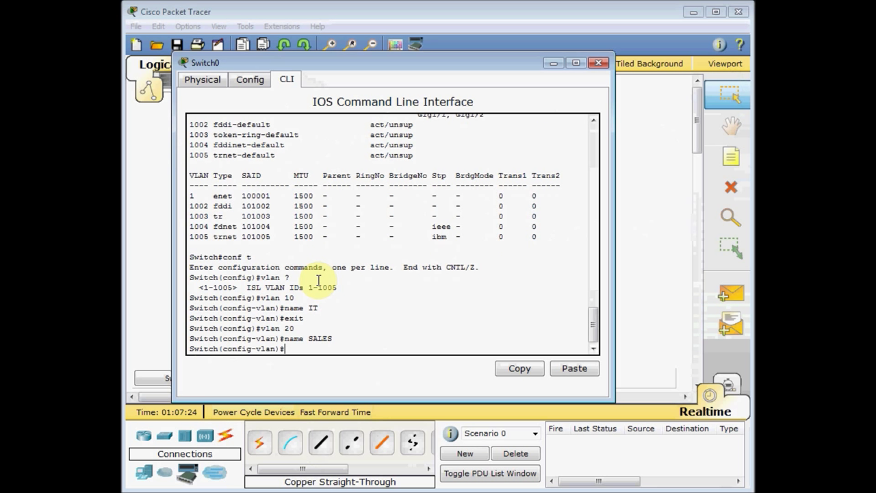
type("exit")
key("Return")
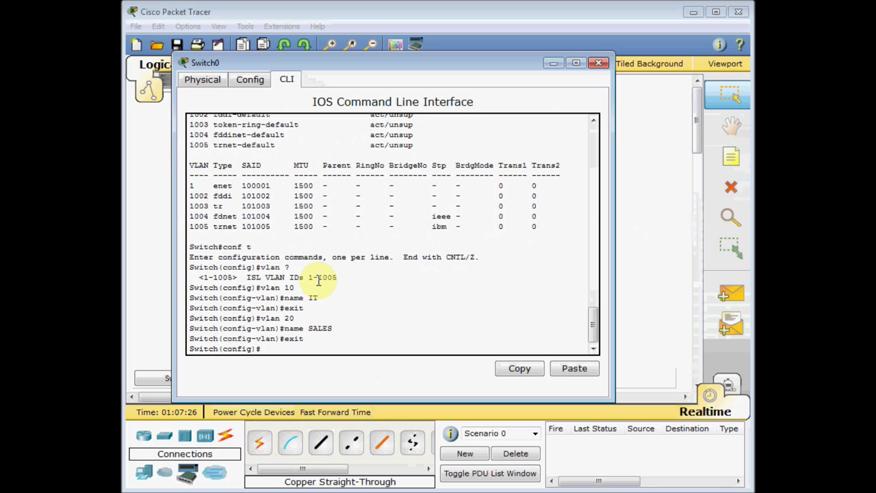
key("ctrl+z")
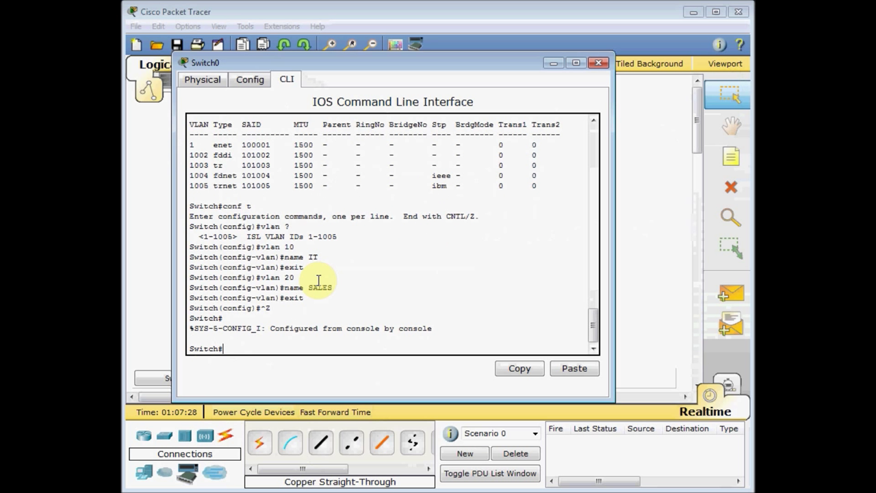
type("show vlan")
key("Return")
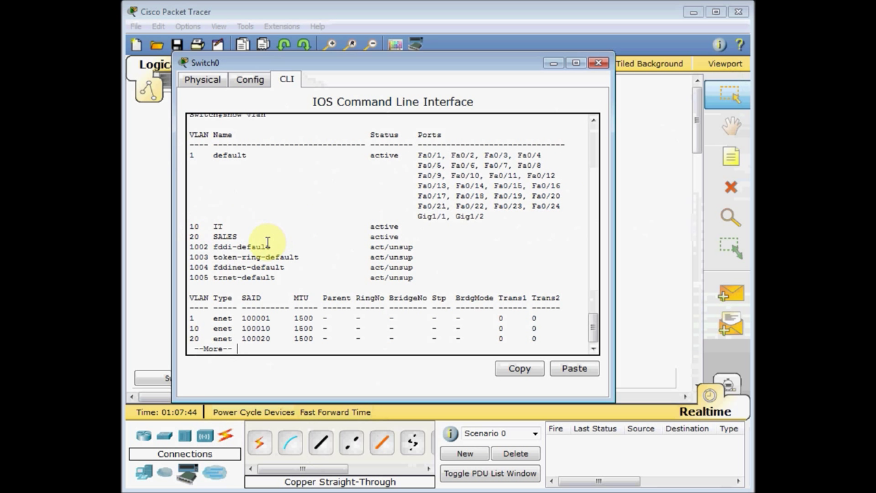
Select the interface range Fa0/10–15 and set them to switchport mode access
key("space")
type("conf t")
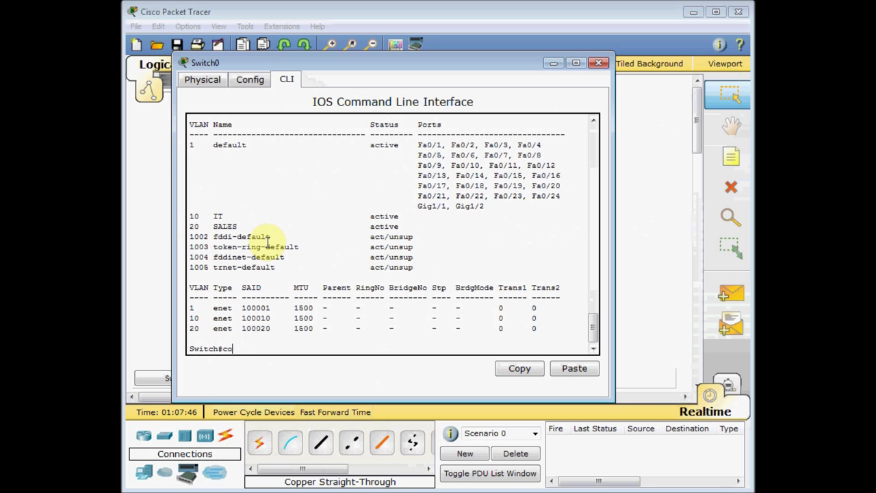
key("Return")
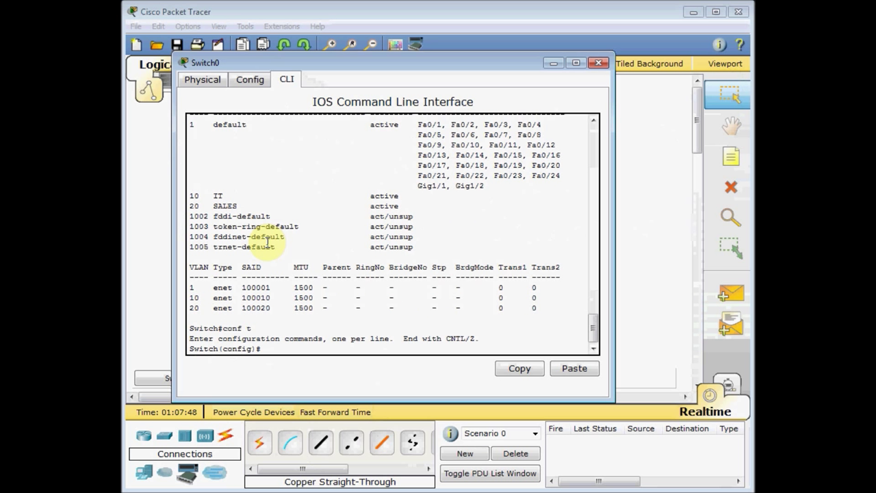
type("int ra")
key("Tab")
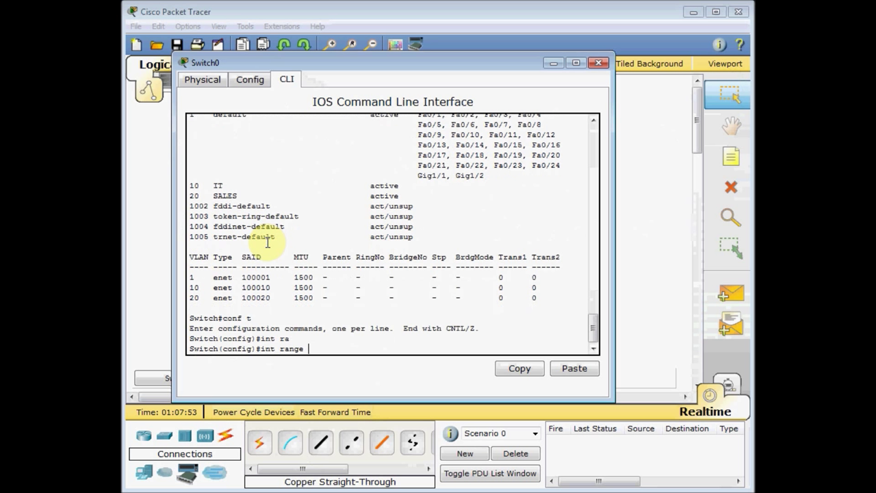
type("fa 0/10 - 15")
key("Return")
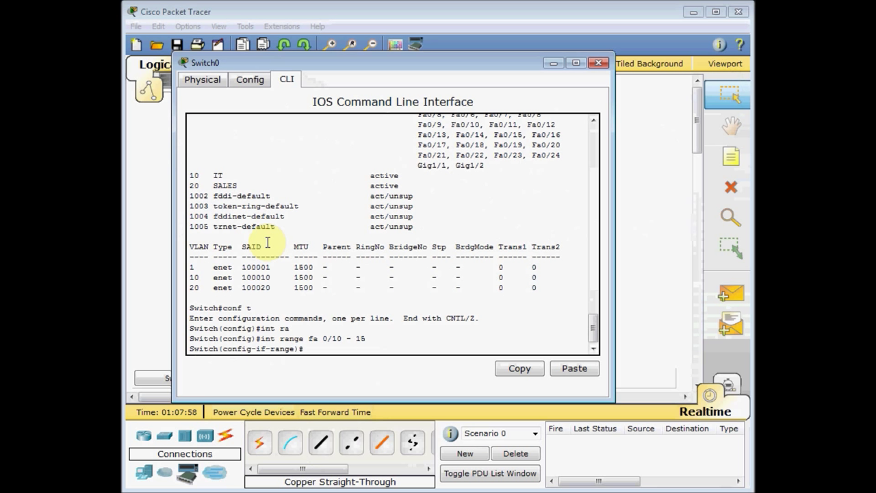
type("switchpo")
key("Tab")
type("mod")
key("Tab")
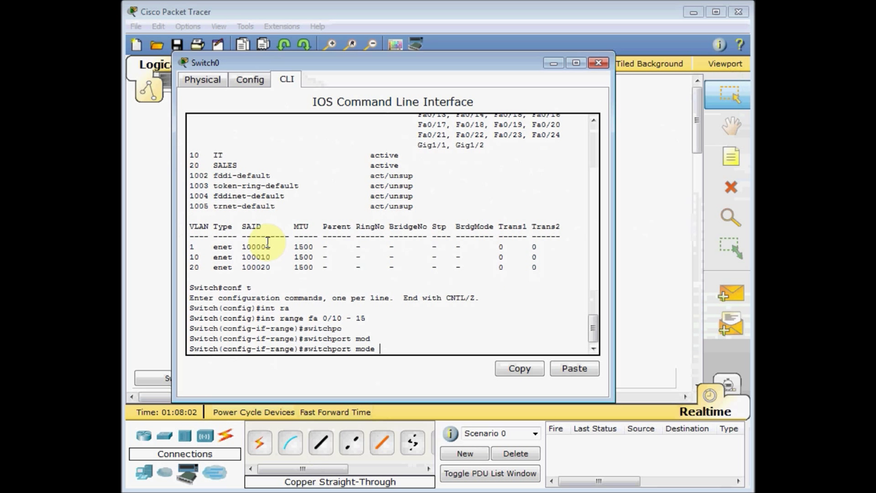
type("acc")
key("Tab")
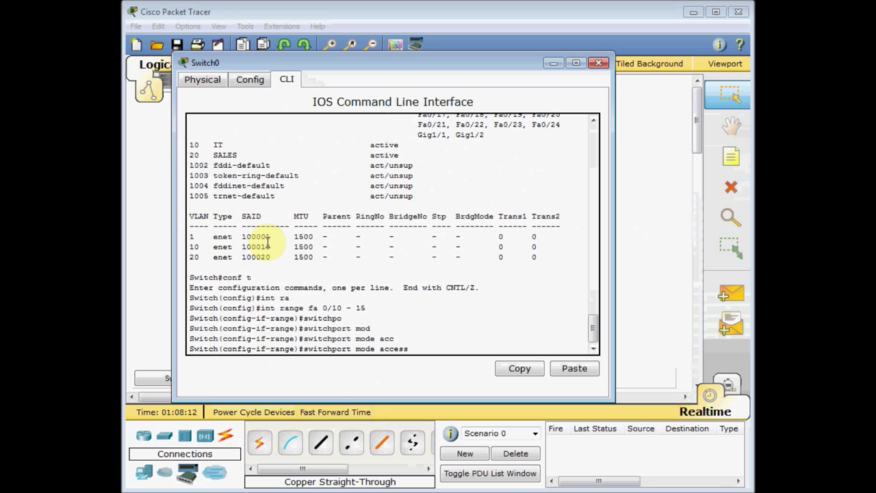
key("Return")
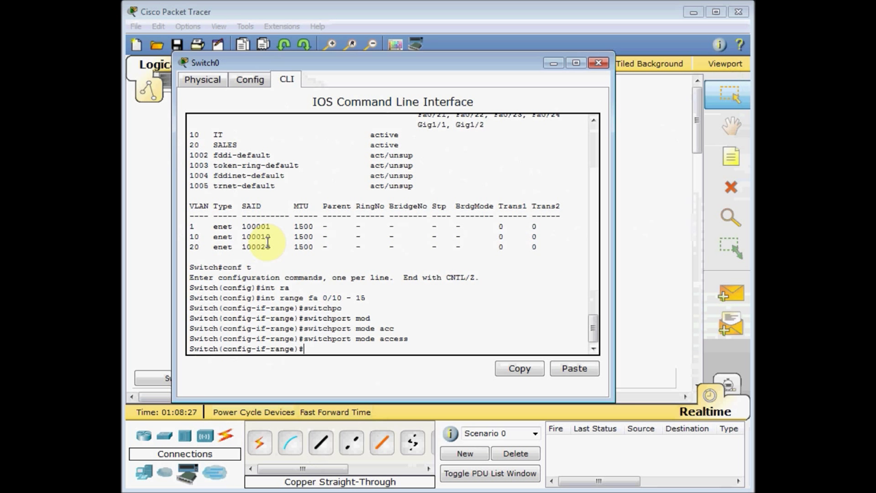
Assign ports Fa0/10–15 to access VLAN 10 and leave the interface range
type("swit")
key("Tab")
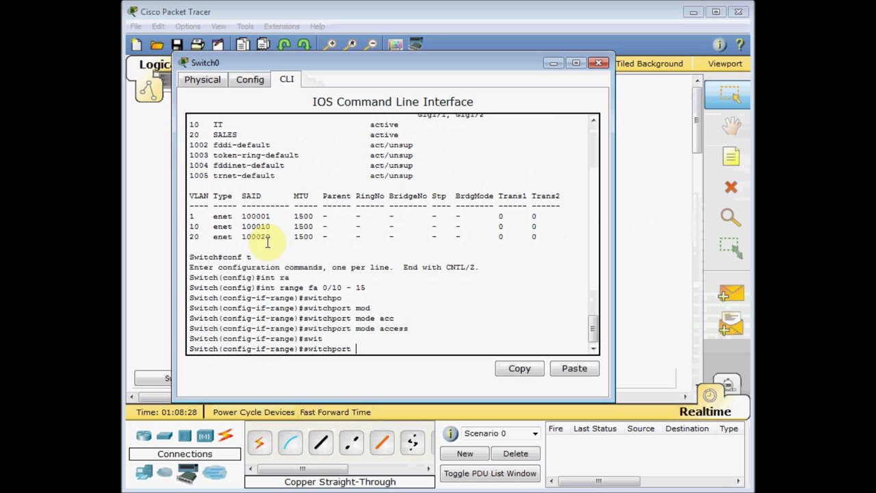
type("acc")
key("Tab")
type("vlan ")
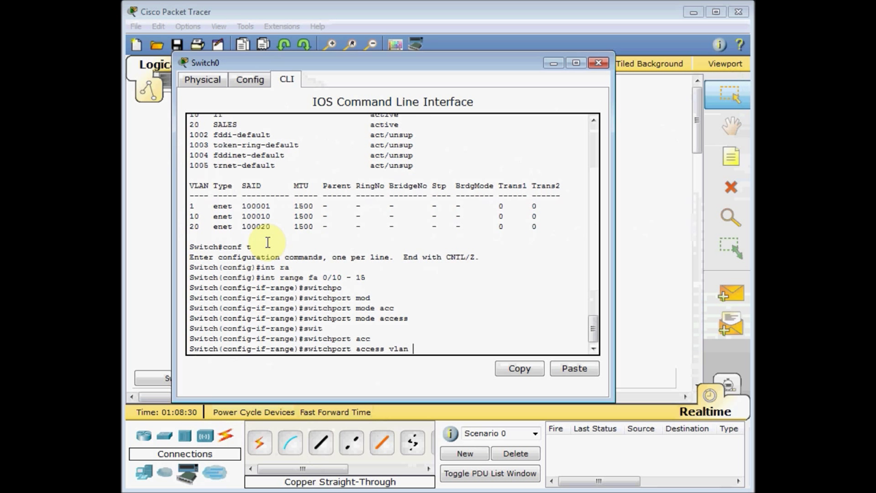
type("10")
key("Return")
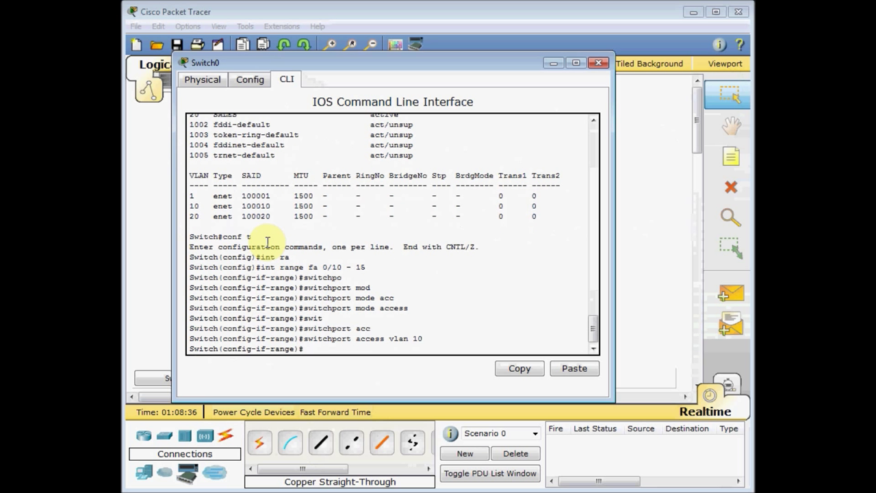
type("exit")
key("Return")
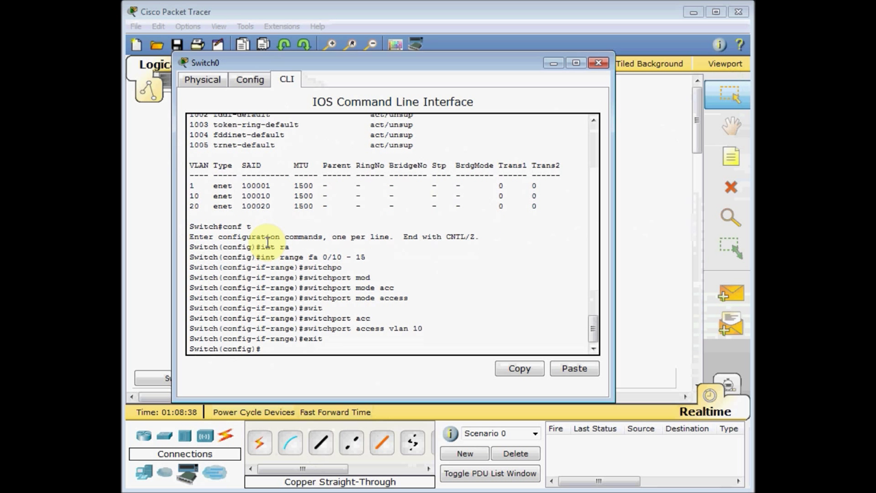
Select the interface range Fa0/16–20 and set them to switchport mode access
type("int ra")
key("Tab")
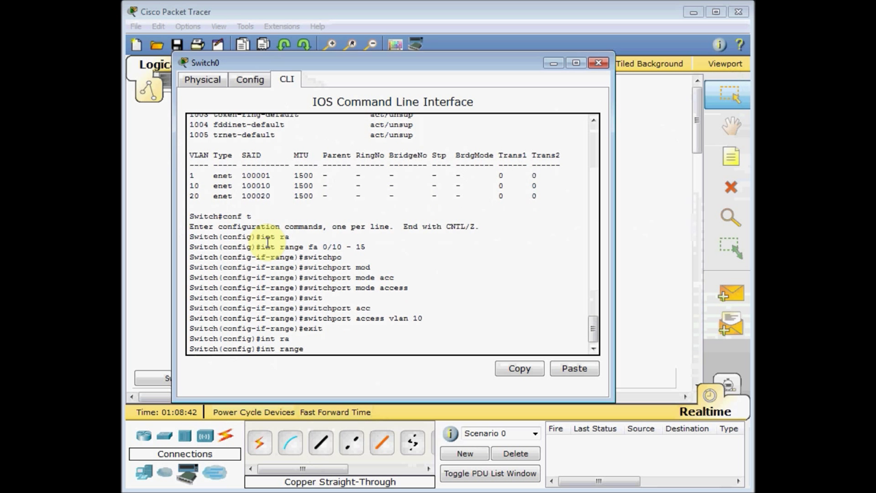
type("fa 0/16 - 20")
key("Return")
type("swi")
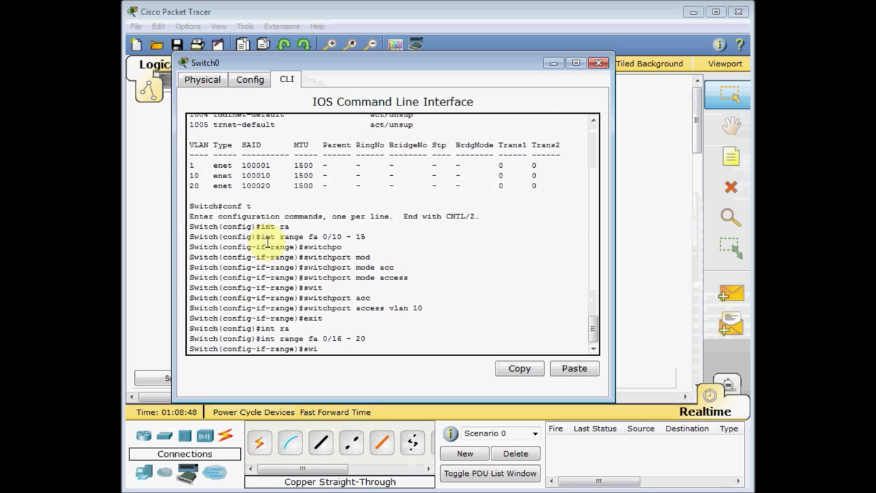
type("tch")
key("Tab")
type("mod")
key("Tab")
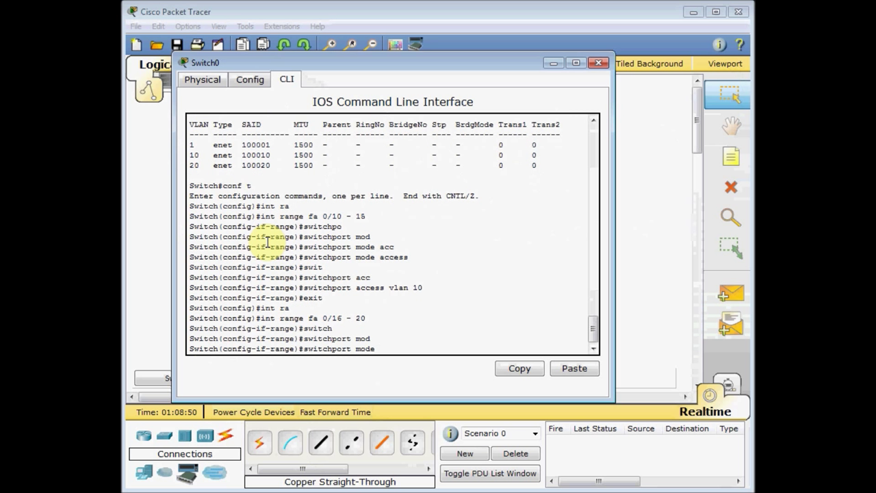
type("acc")
key("Tab")
key("Return")
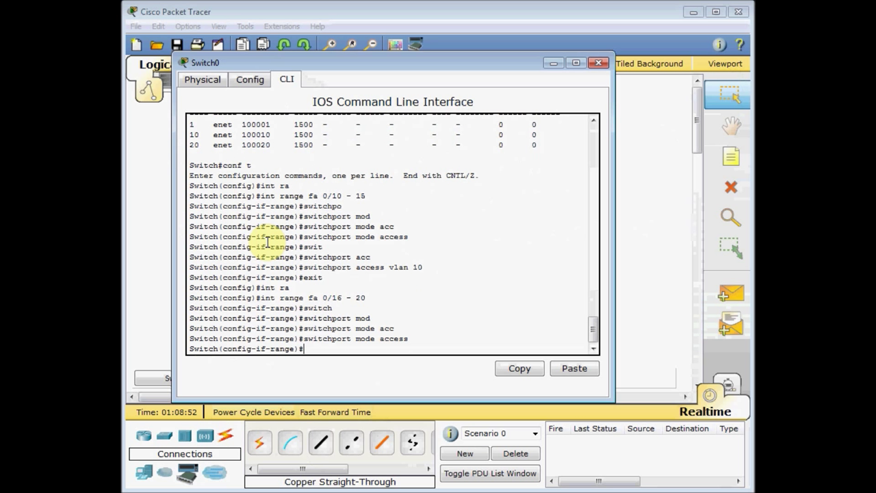
Assign ports Fa0/16–20 to access VLAN 20 and return to privileged mode
type("switch")
key("Tab")
type("acc")
key("Tab")
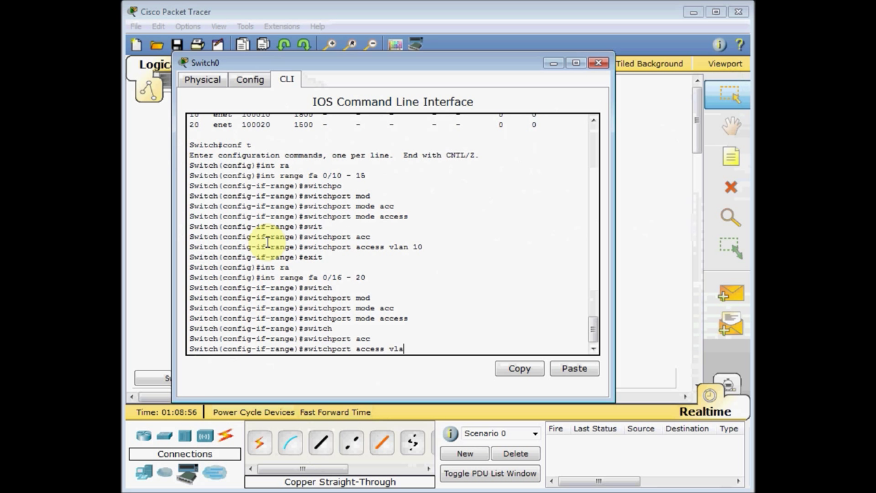
key("Return")
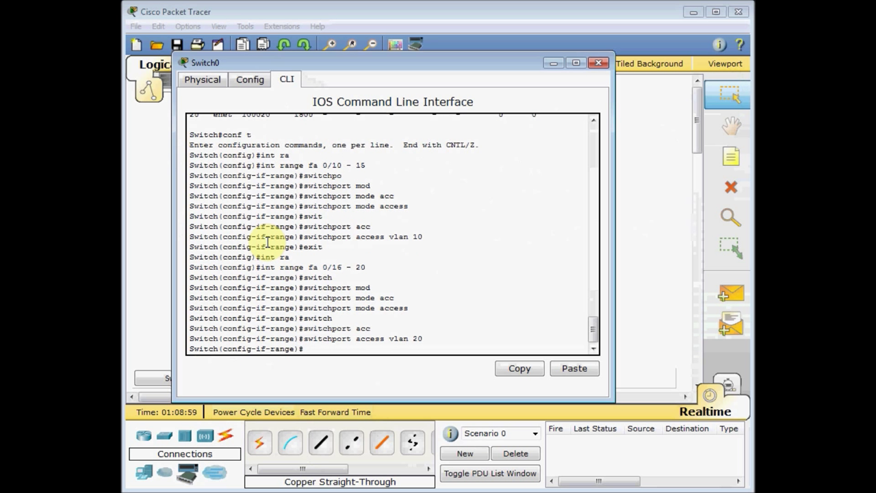
key("ctrl+z")
Verify with 'sh vlan' that IT holds Fa0/10–15 and SALES Fa0/16–20, then close Switch0
type("sh vl")
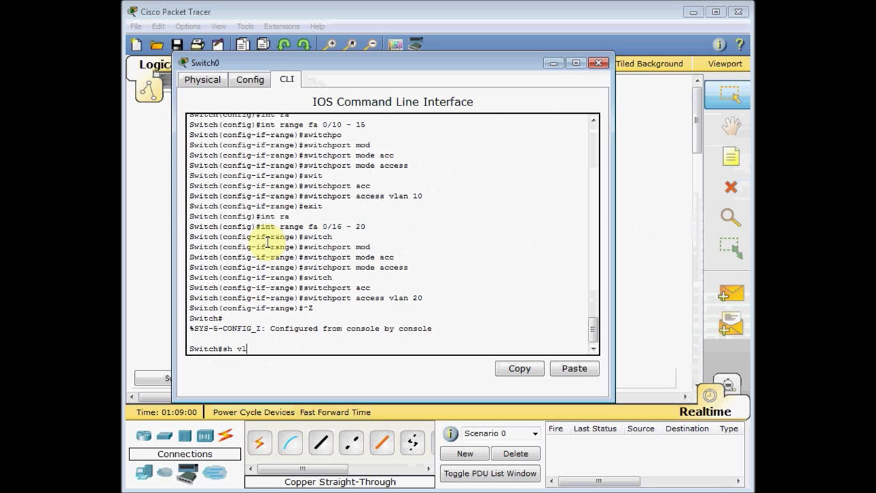
type("an")
key("Return")
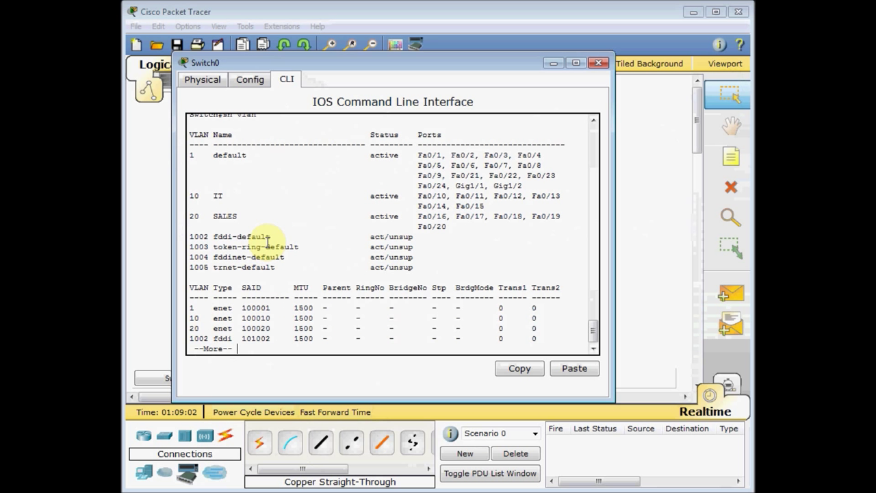
left_click(493, 204)
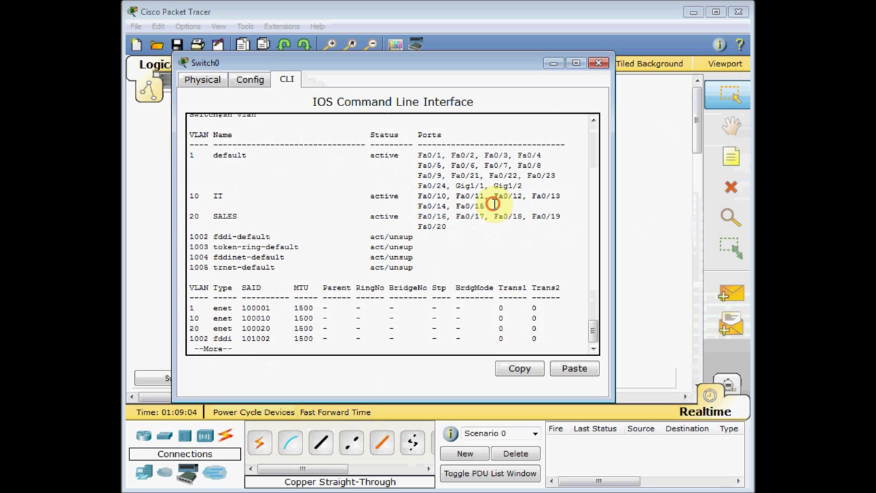
left_click_drag(492, 204, 191, 195)
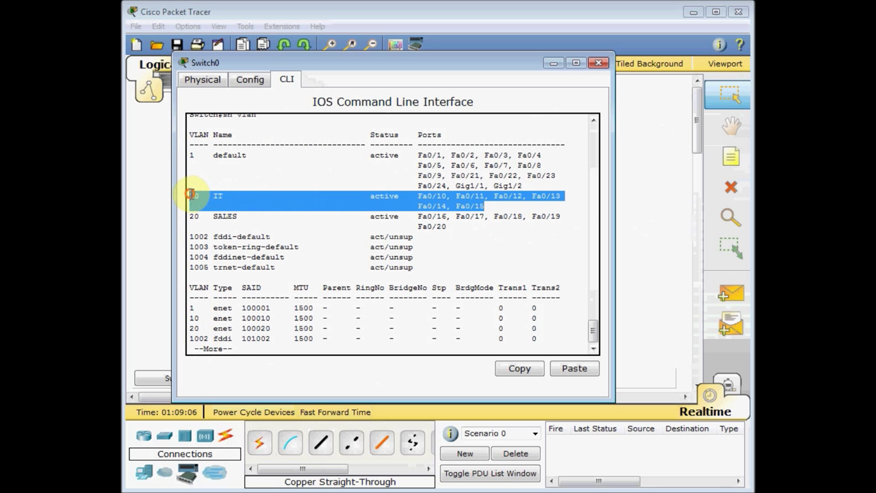
left_click(428, 199)
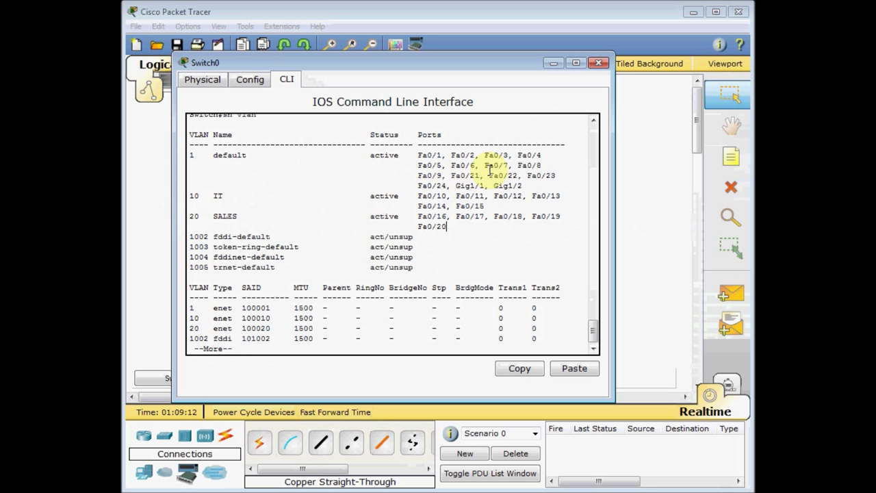
left_click(598, 63)
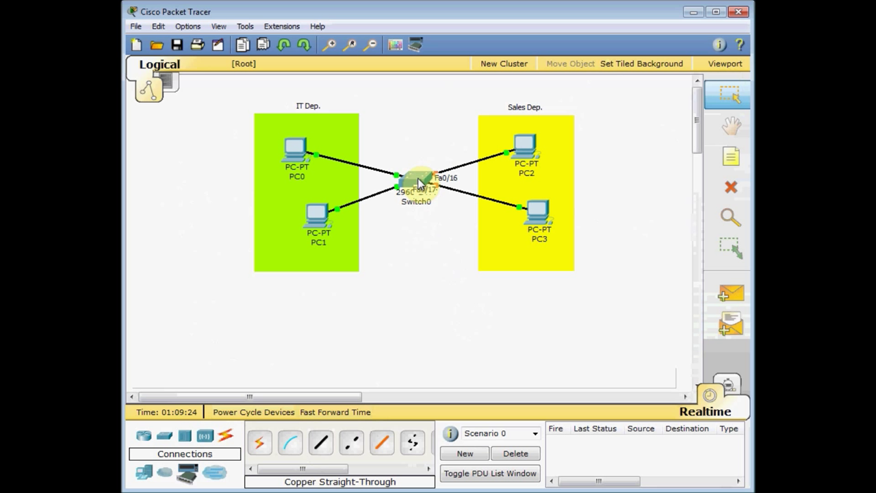
Check Switch0's port info to confirm all four PC links have come up
mouse_move(413, 179)
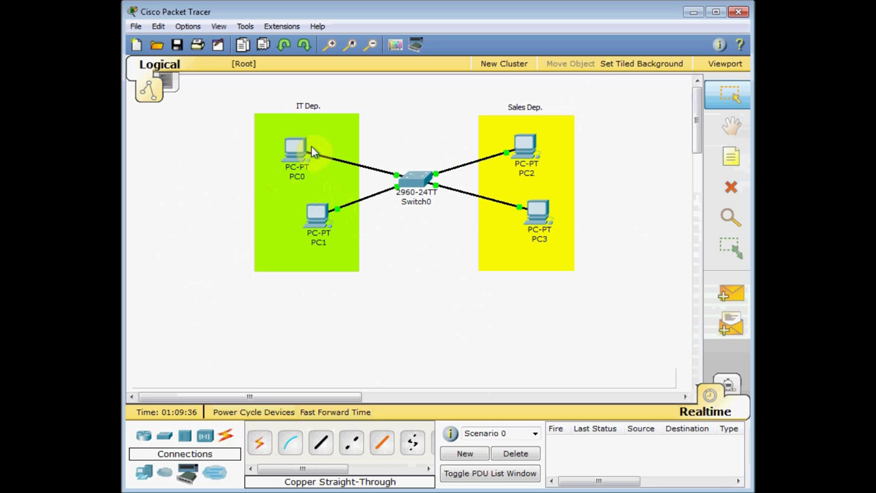
Give PC0 static IP 192.168.10.10 with subnet mask 255.255.255.0
left_click(298, 159)
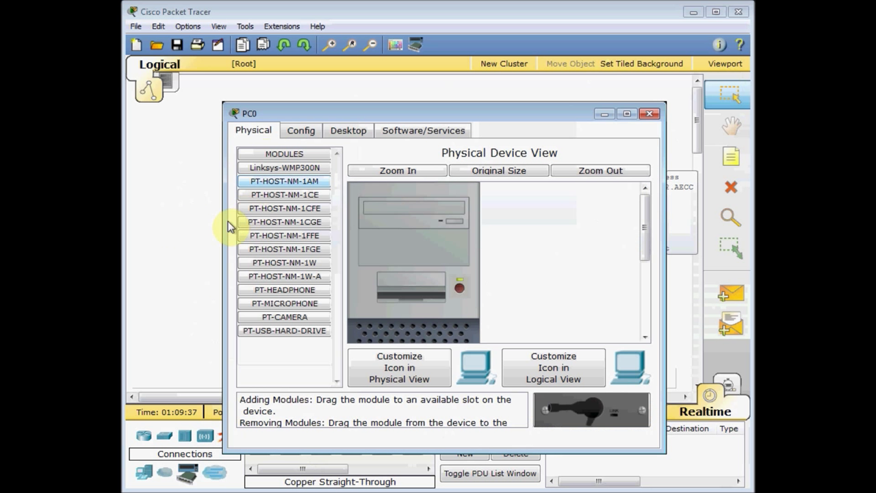
left_click(342, 137)
left_click(285, 187)
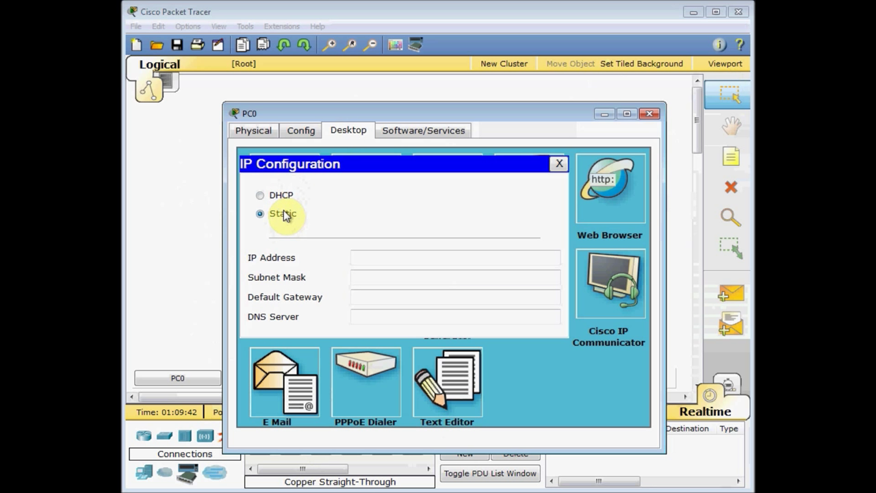
left_click(382, 257)
type("1")
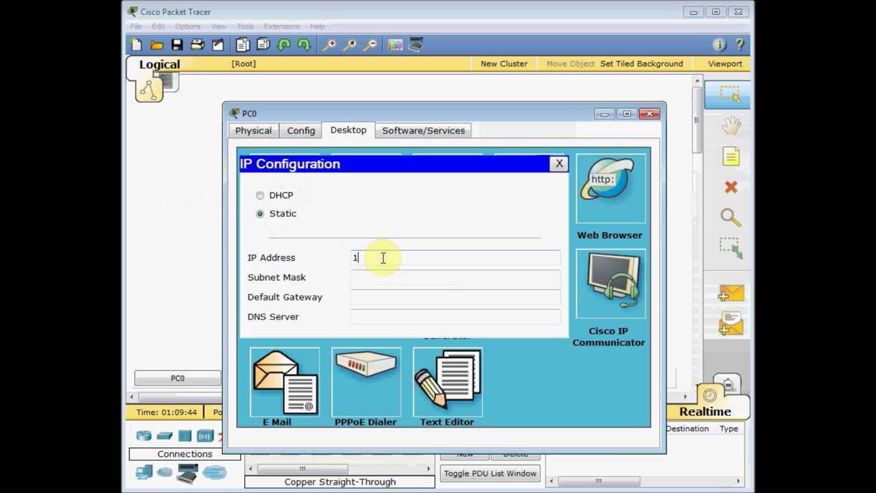
type("92.168.10.10")
key("Tab")
key("Tab")
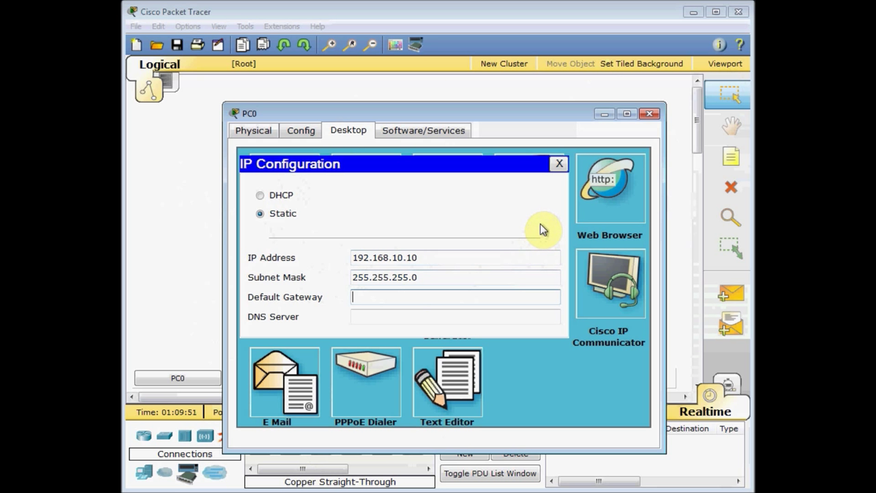
left_click(559, 165)
left_click(649, 113)
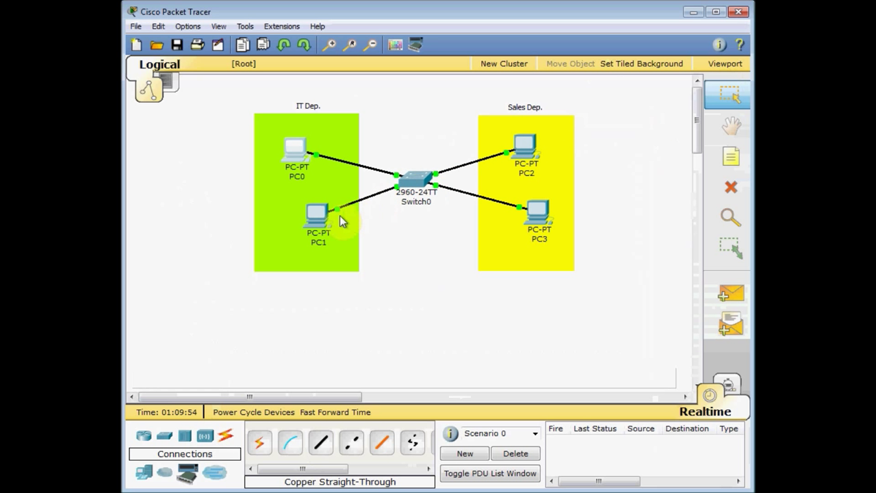
Give PC1 static IP 192.168.10.11 with subnet mask 255.255.255.0
left_click(314, 230)
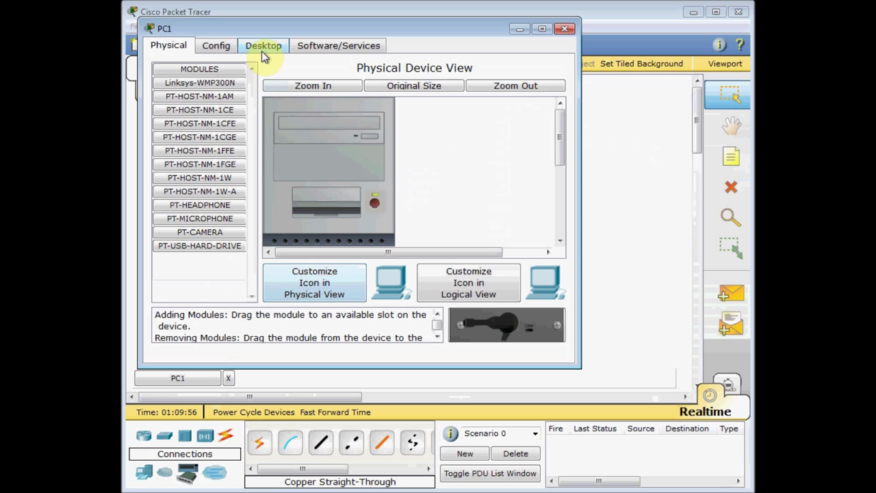
left_click(263, 46)
left_click(218, 104)
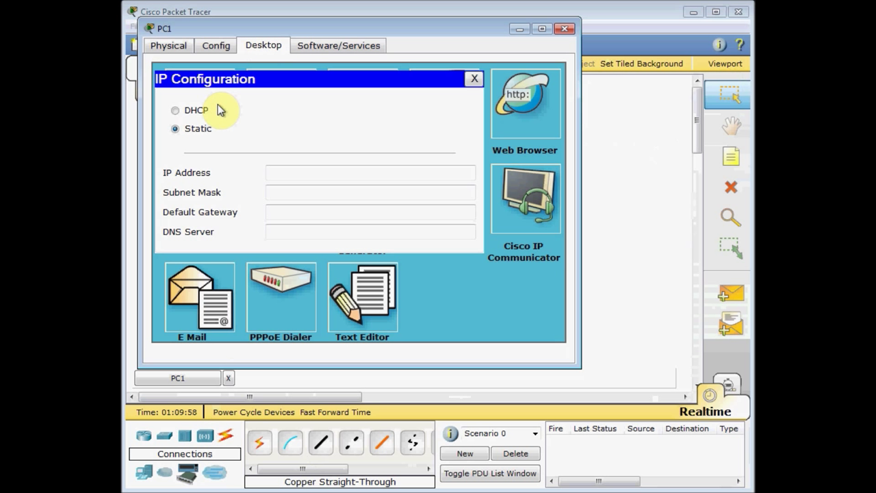
left_click(315, 178)
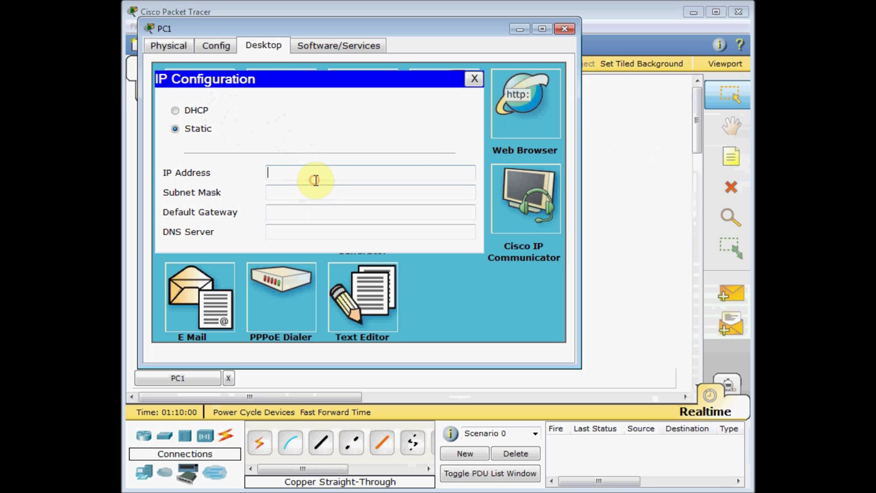
type("192.168.10.11")
key("Tab")
key("Tab")
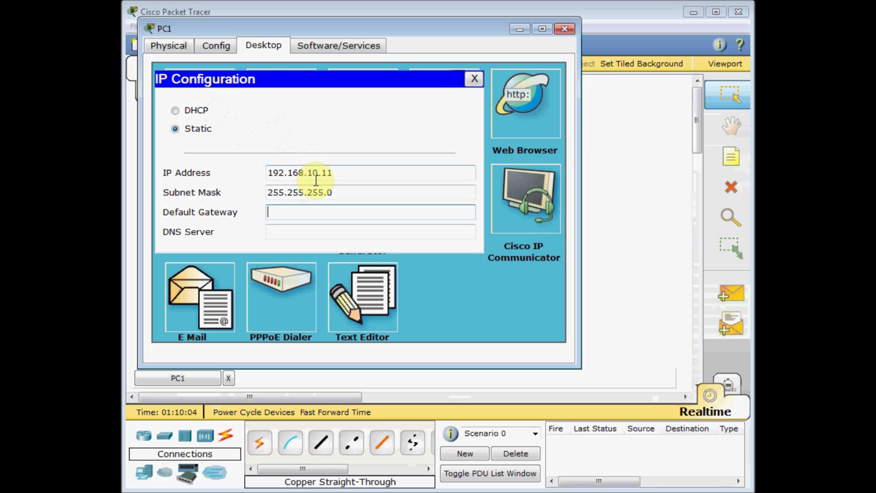
left_click(475, 80)
left_click(565, 30)
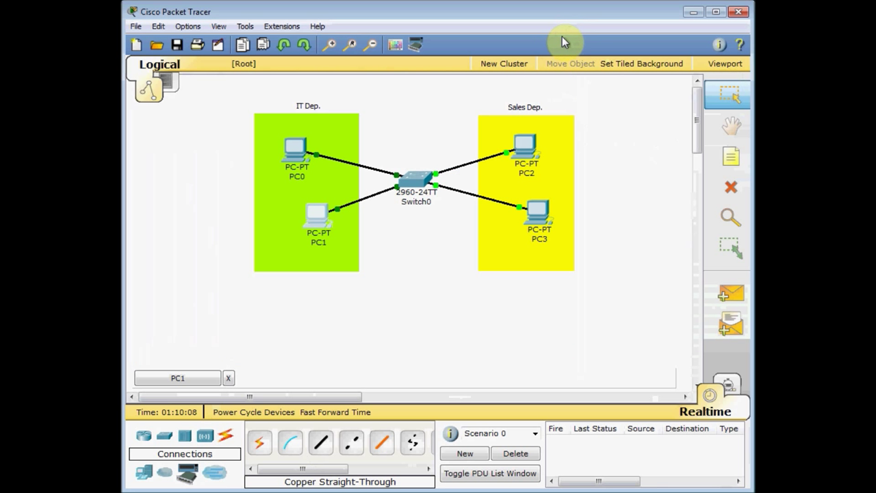
Give PC2 static IP 192.168.20.10 with subnet mask 255.255.255.0
left_click(531, 166)
left_click(524, 146)
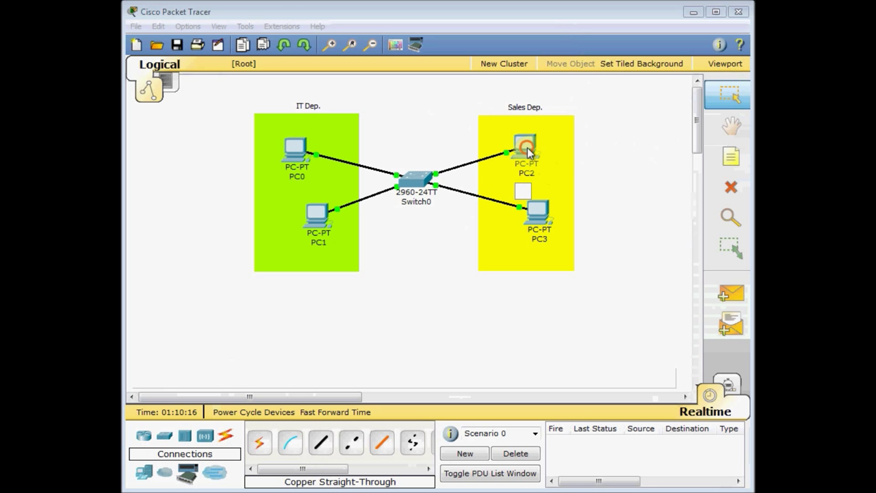
left_click(314, 96)
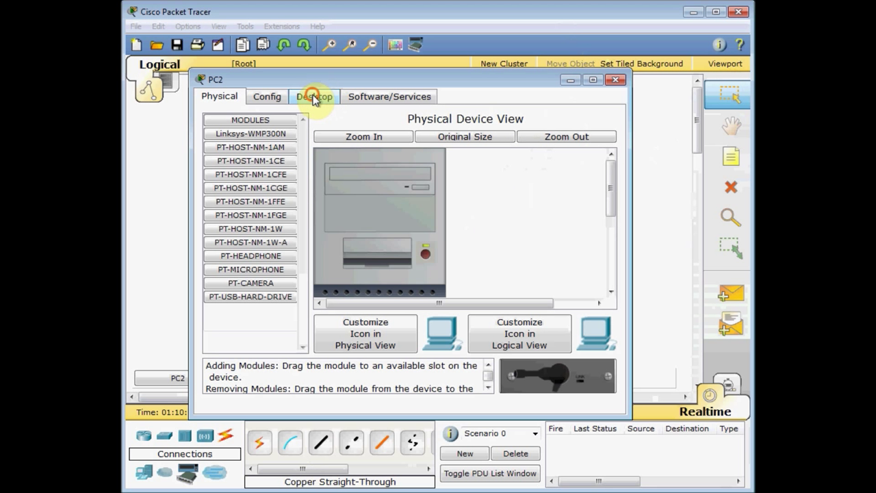
left_click(247, 171)
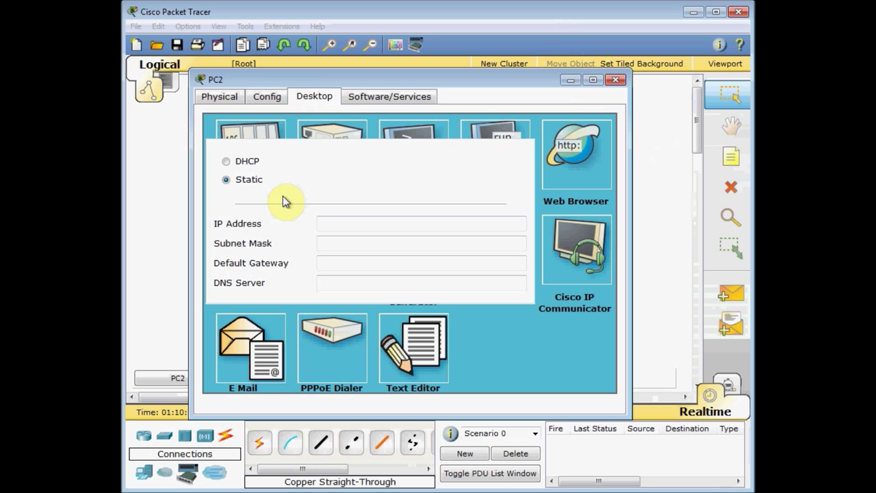
left_click(334, 223)
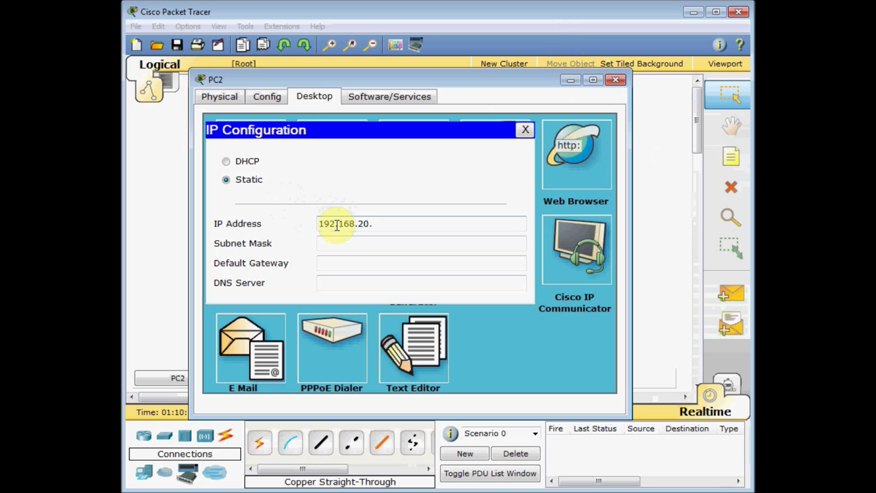
type("192.168.20.10")
key("Tab")
left_click(357, 263)
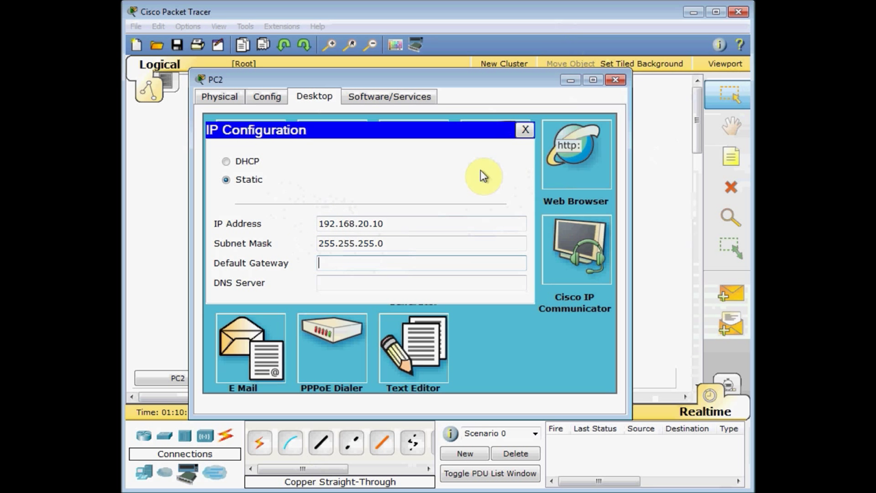
left_click(525, 130)
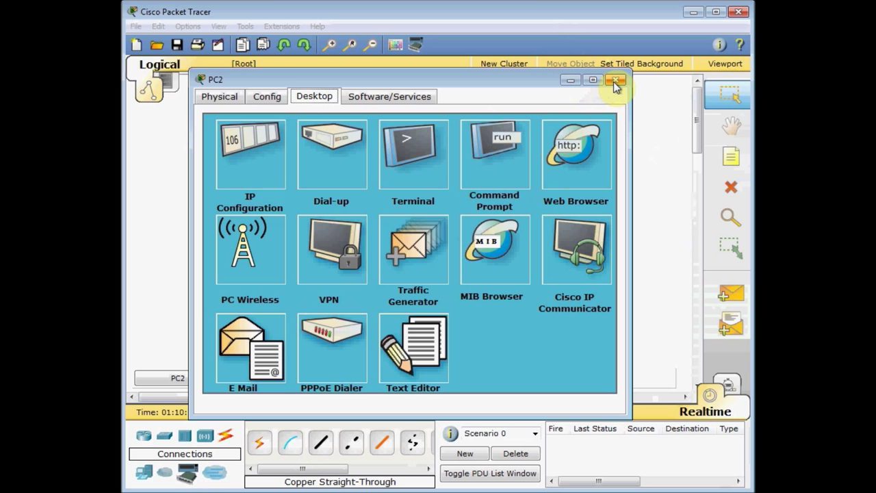
left_click(614, 80)
Give PC3 static IP 192.168.20.11 with subnet mask 255.255.255.0
left_click(538, 217)
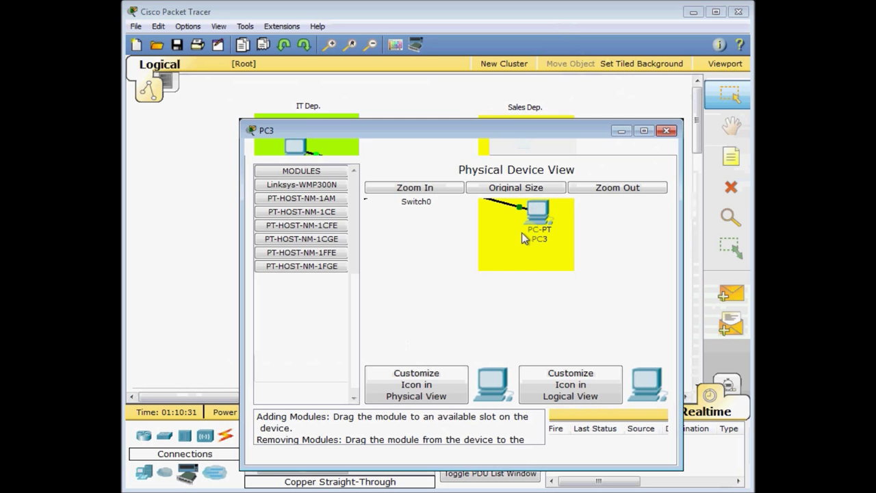
left_click(366, 148)
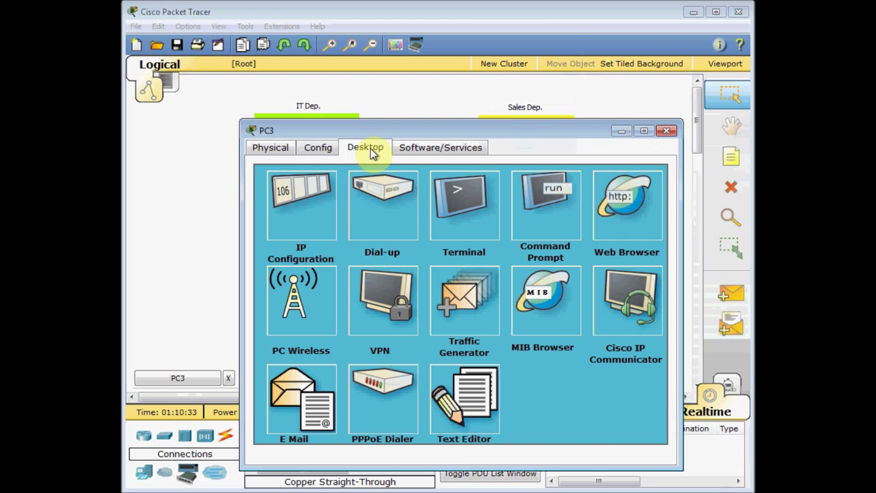
left_click(314, 222)
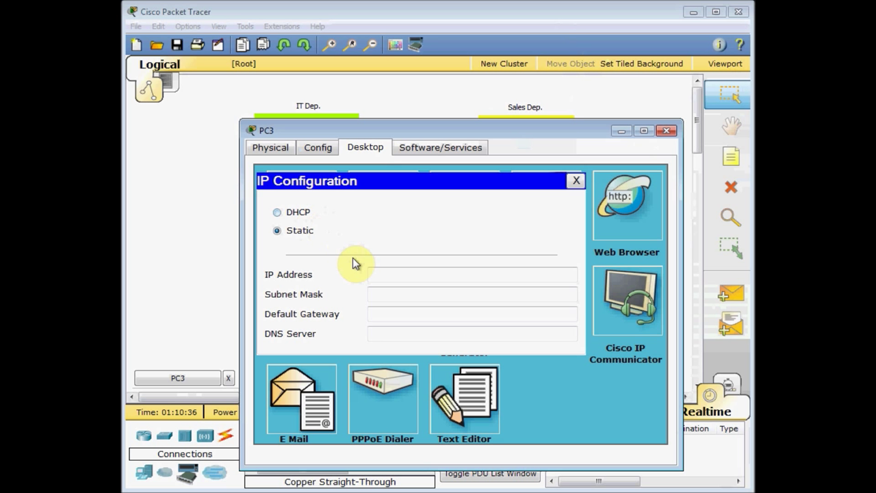
left_click(386, 276)
type("192")
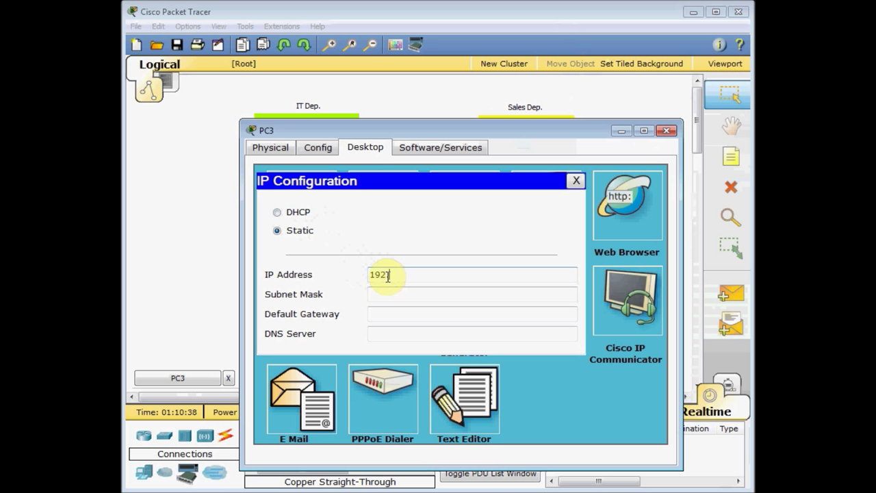
type(".168.20.11")
key("Tab")
key("Tab")
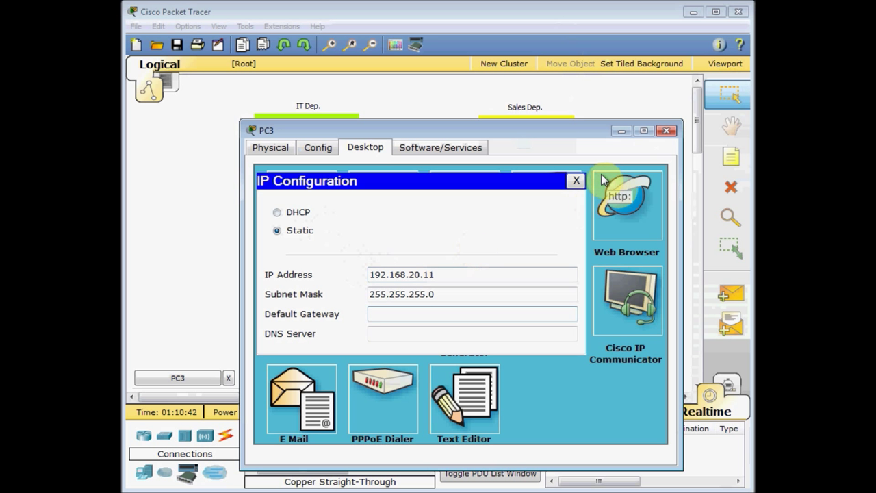
left_click(578, 181)
From PC2's command prompt, ping 192.168.20.11 and get four replies with 0% loss
left_click(662, 132)
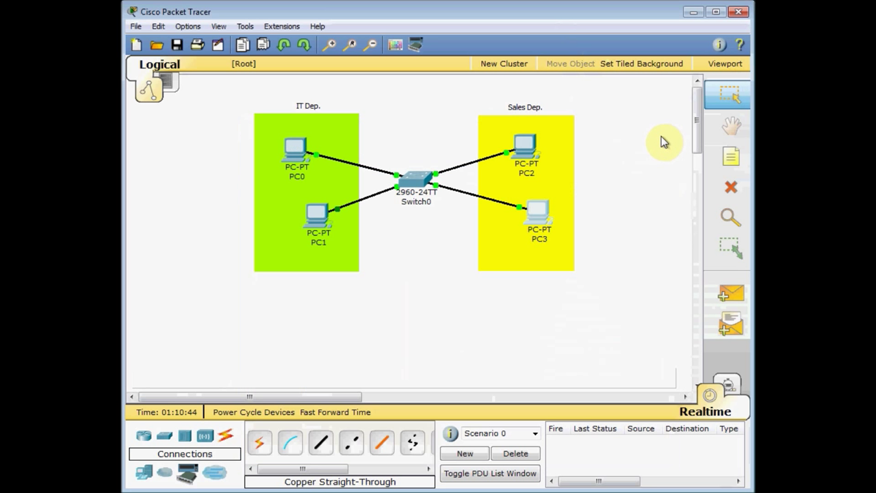
mouse_move(527, 157)
mouse_move(537, 225)
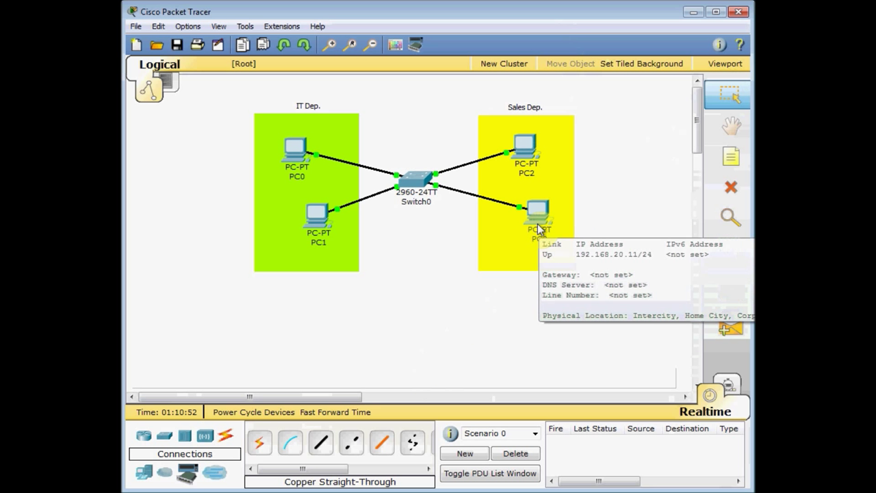
left_click(522, 150)
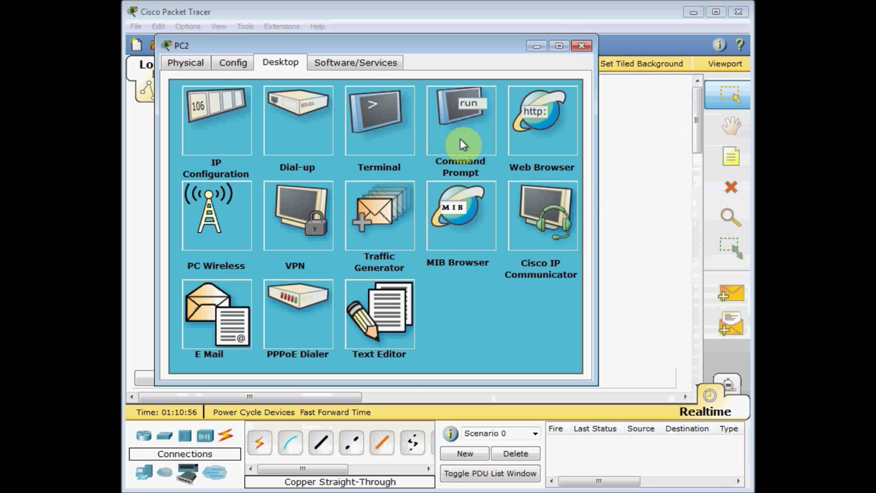
left_click(451, 137)
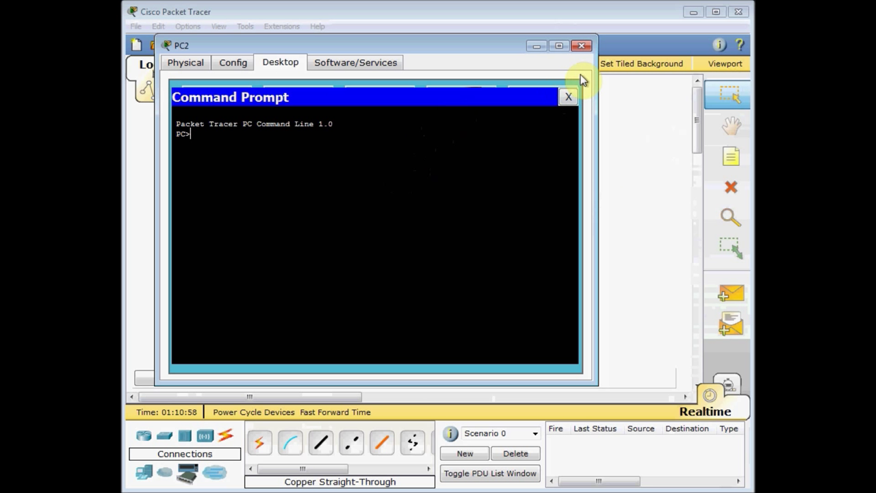
left_click(538, 47)
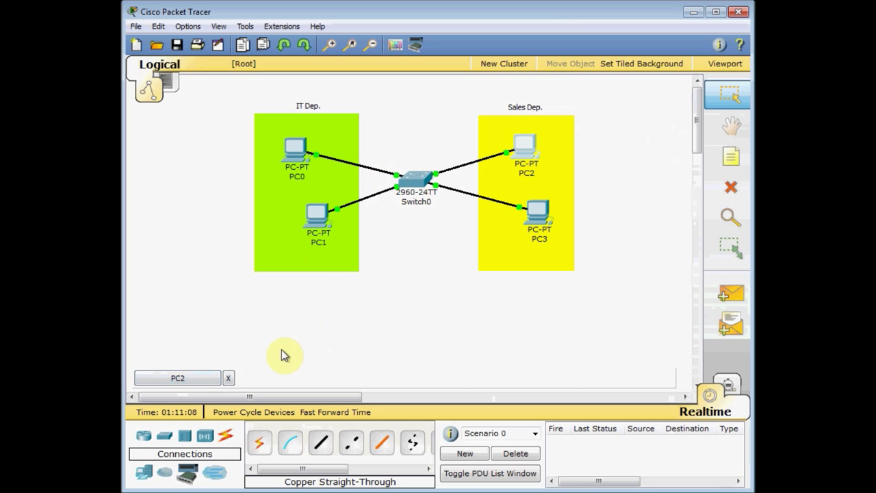
left_click(203, 379)
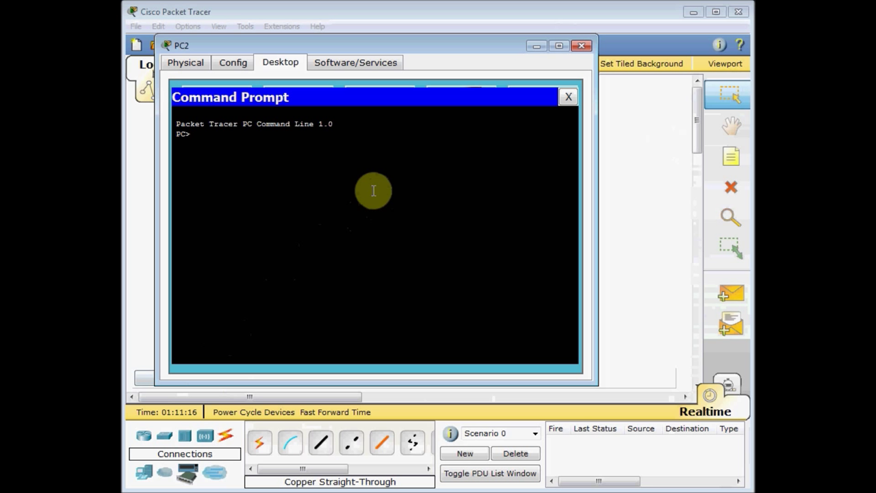
left_click(373, 190)
key("Return")
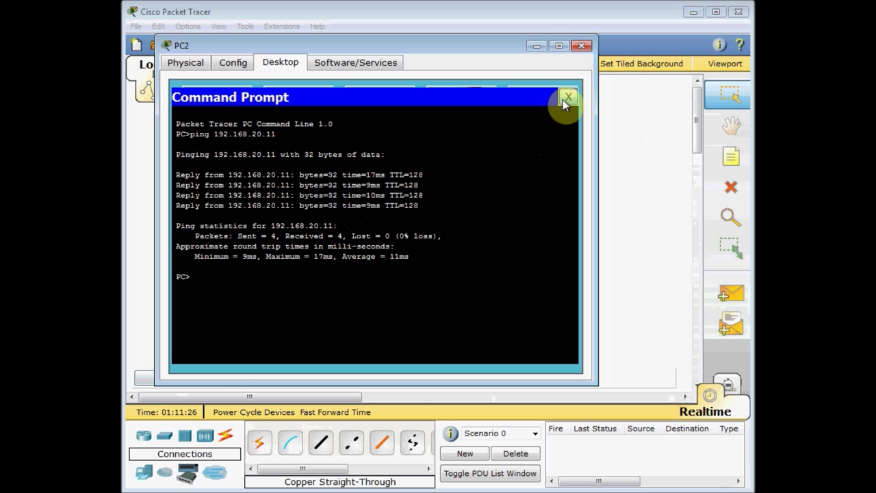
left_click(567, 98)
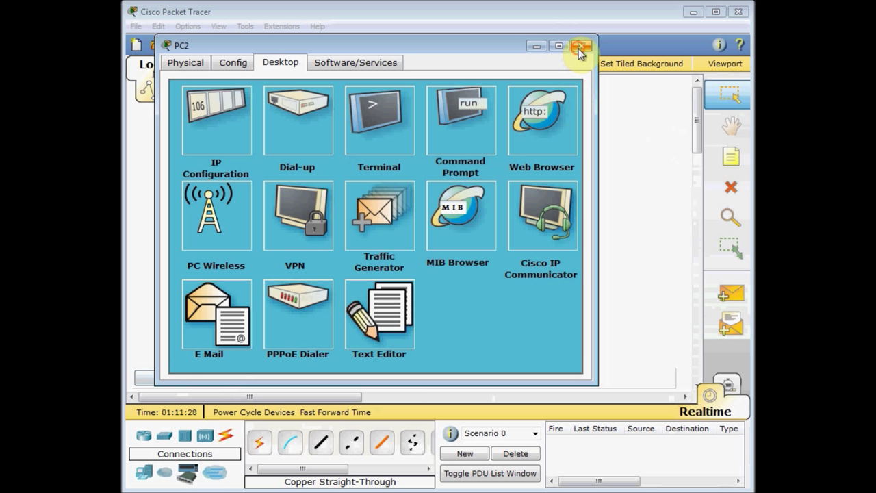
Close PC2's window and place a new laptop on the canvas below the departments
left_click(580, 46)
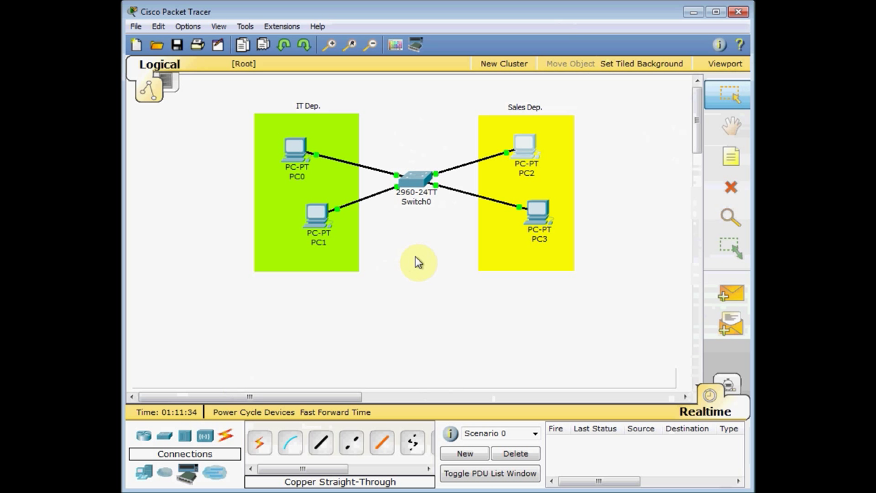
left_click(460, 234)
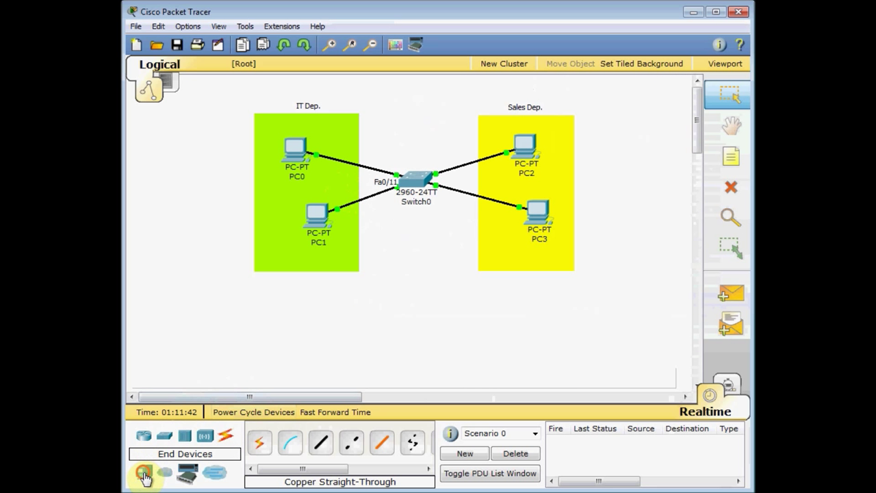
left_click(226, 467)
left_click_drag(285, 445, 393, 305)
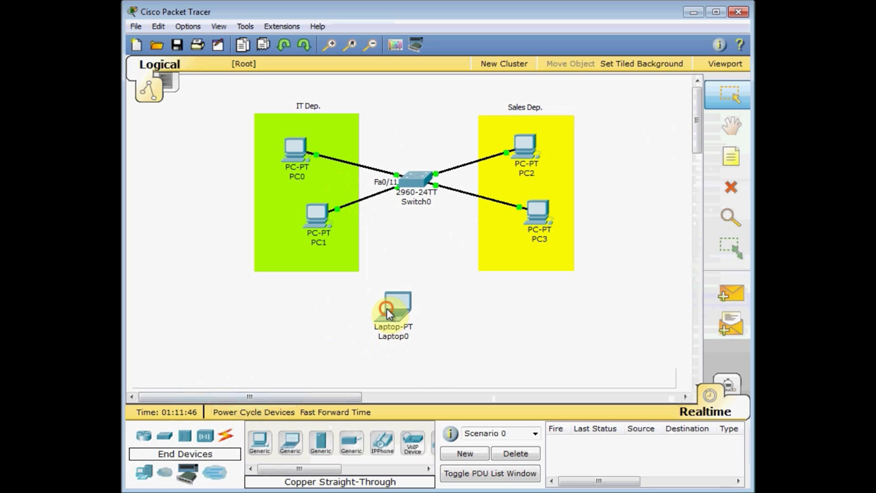
Give Laptop0 static IP 192.168.20.15 with subnet mask 255.255.255.0
left_click(394, 304)
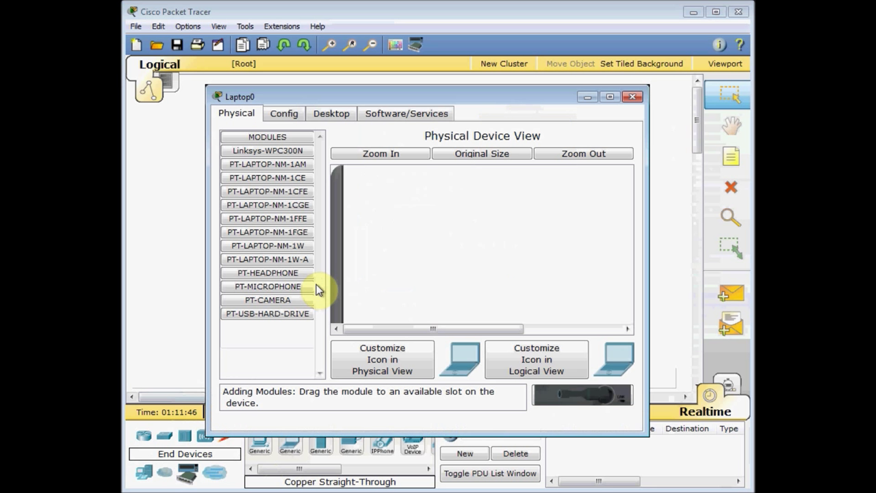
left_click(329, 114)
left_click(280, 184)
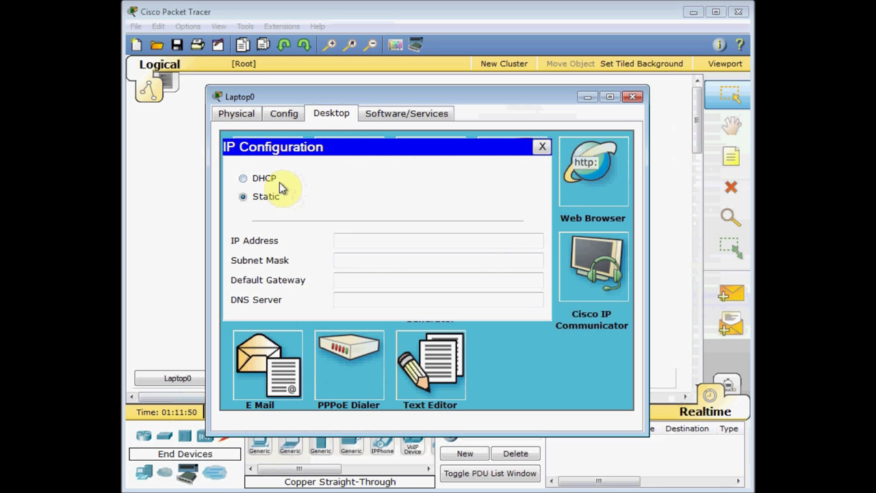
left_click(371, 245)
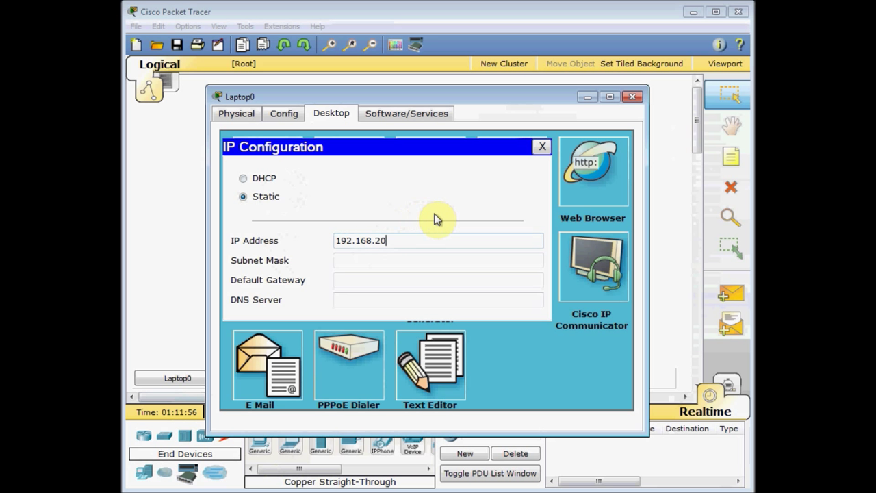
key("Tab")
key("Tab")
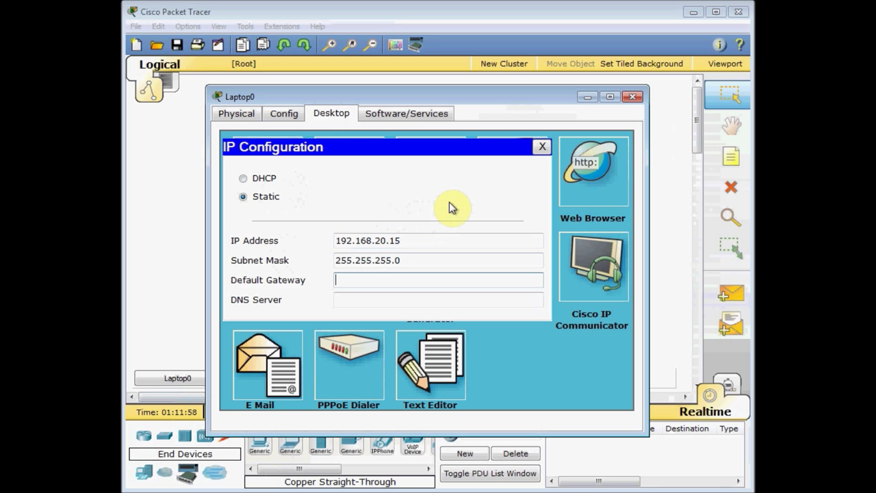
left_click(540, 147)
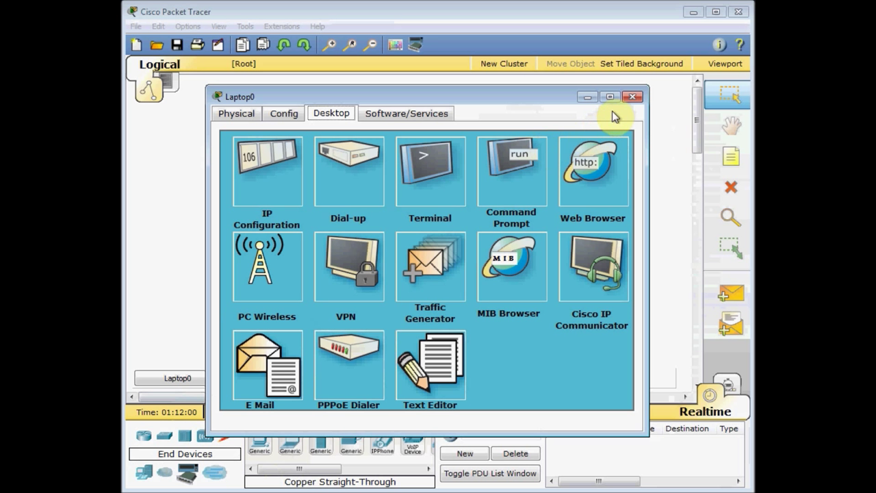
left_click(632, 98)
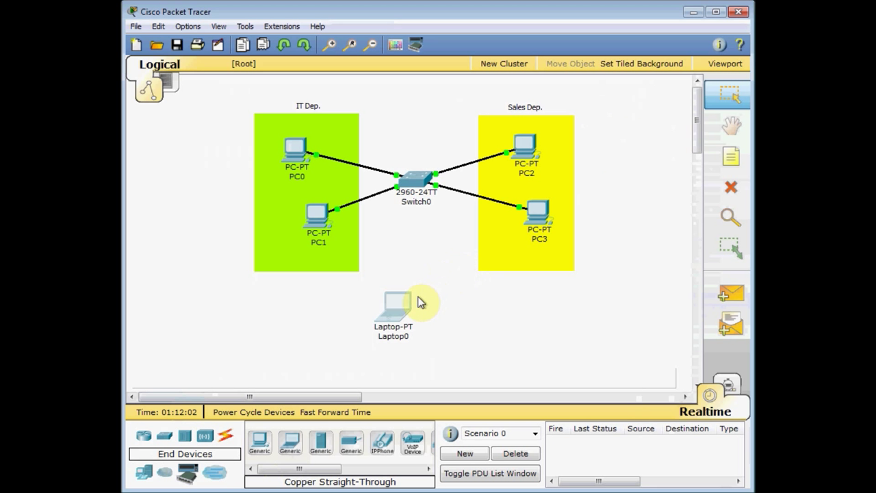
Cable Laptop0's FastEthernet port to Switch0's FastEthernet0/12 with a copper straight-through link
left_click(225, 436)
left_click(320, 441)
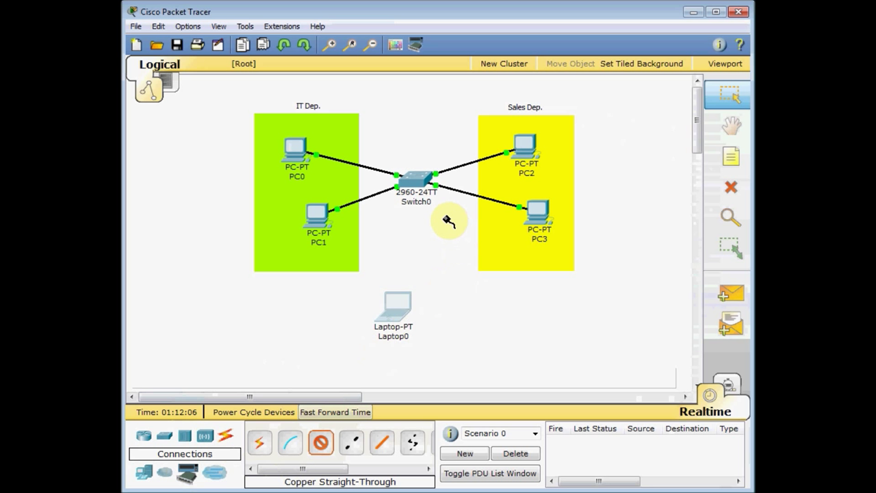
left_click(395, 312)
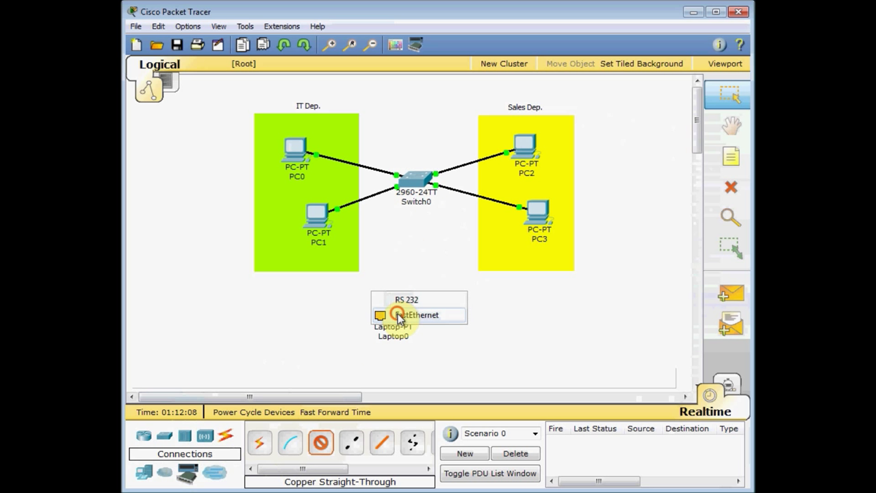
left_click(397, 314)
left_click(415, 181)
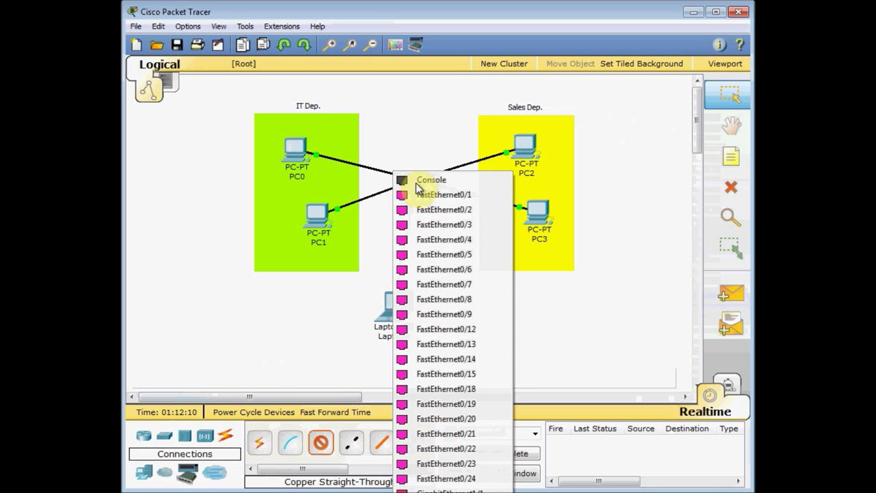
left_click(477, 330)
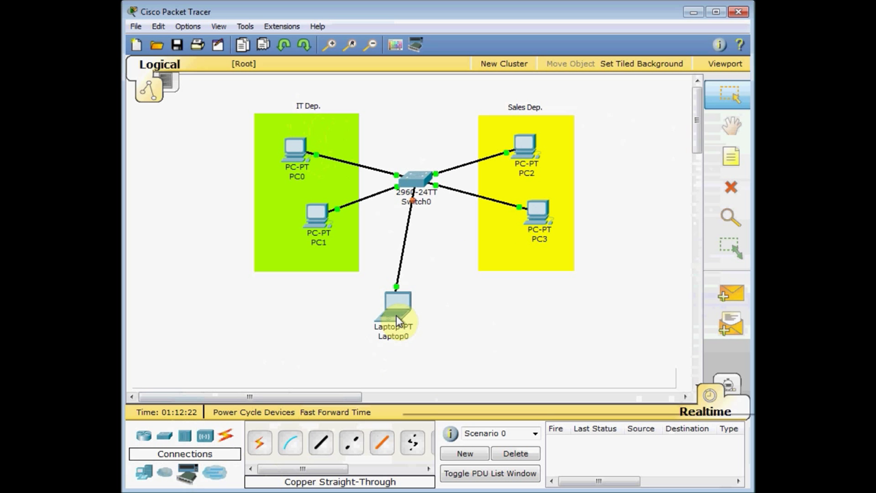
mouse_move(398, 319)
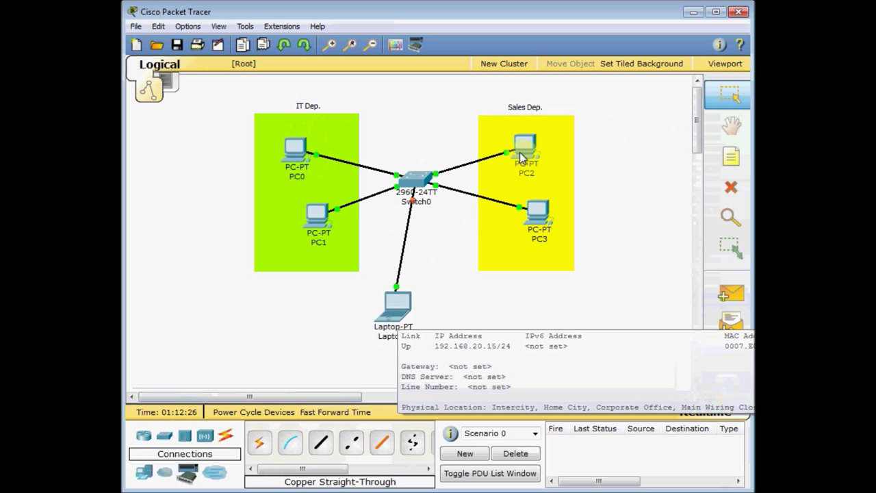
mouse_move(533, 195)
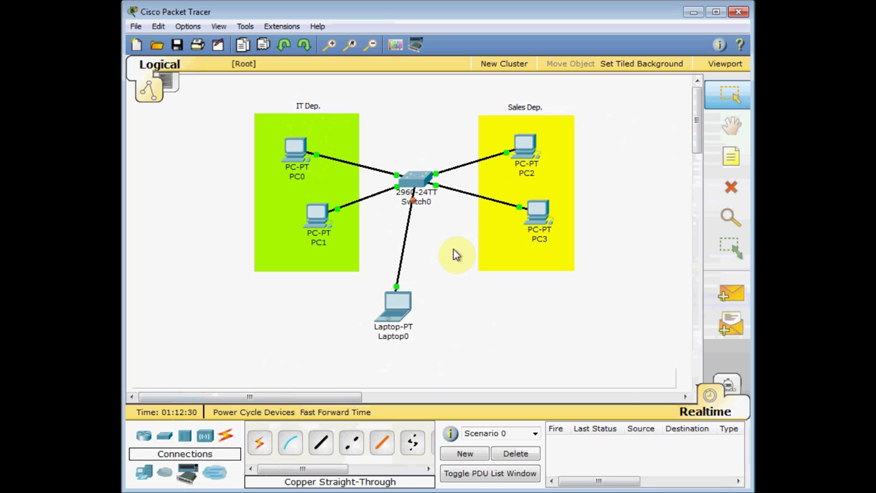
Add a 'VLAN 10' text note below the IT Dep. area
left_click(415, 204)
left_click(727, 159)
left_click(297, 284)
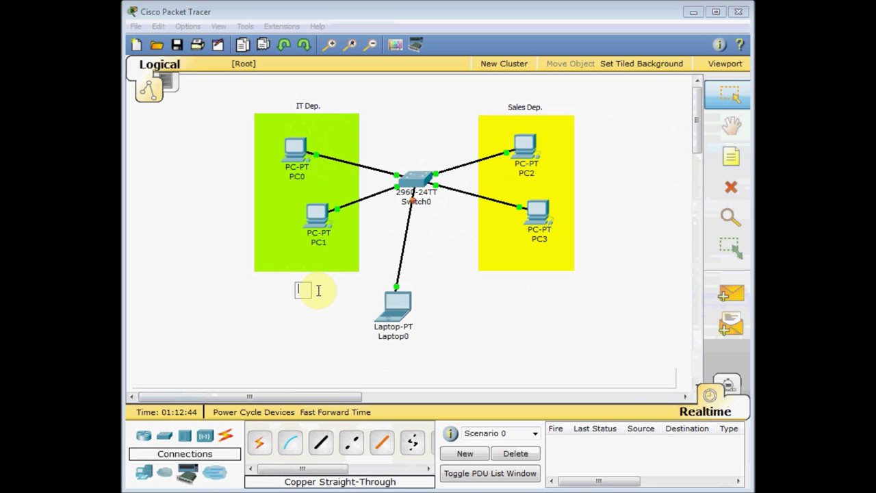
type("VLAN 10")
left_click(319, 331)
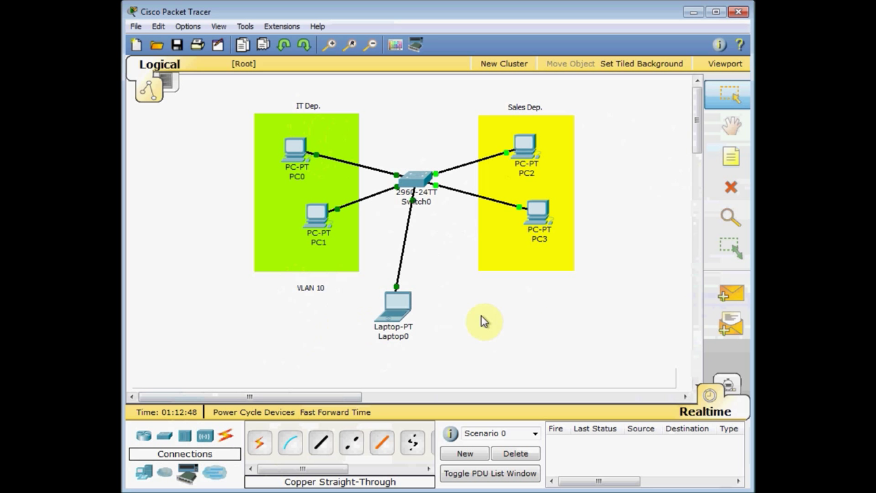
Add a 'VLAN 20' text note below the Sales Dep. area
left_click(731, 157)
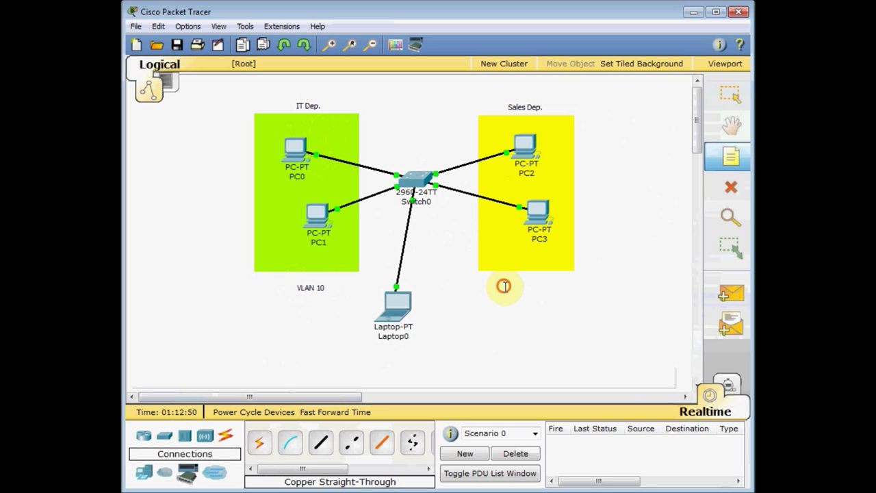
left_click(504, 286)
type("VLAN 20")
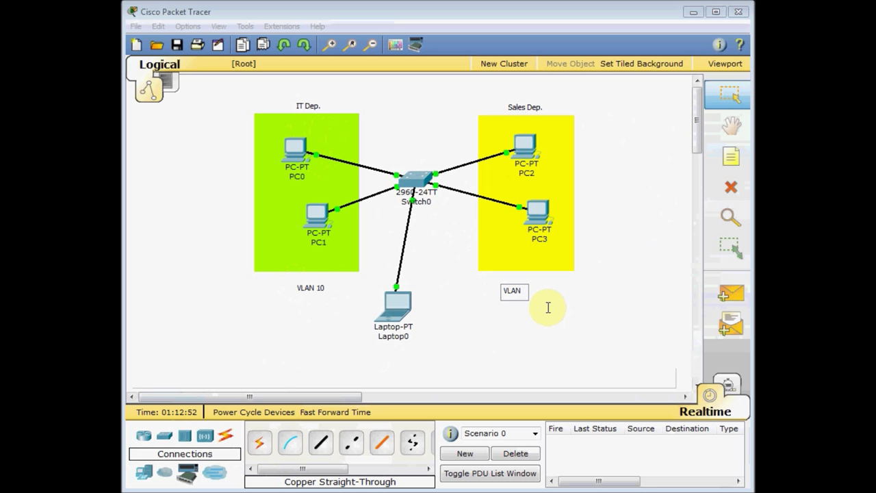
left_click(524, 290)
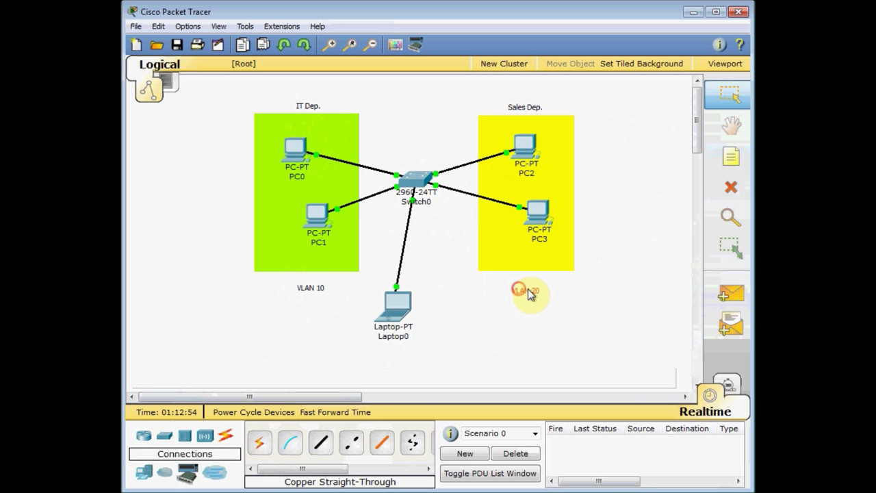
left_click(306, 287)
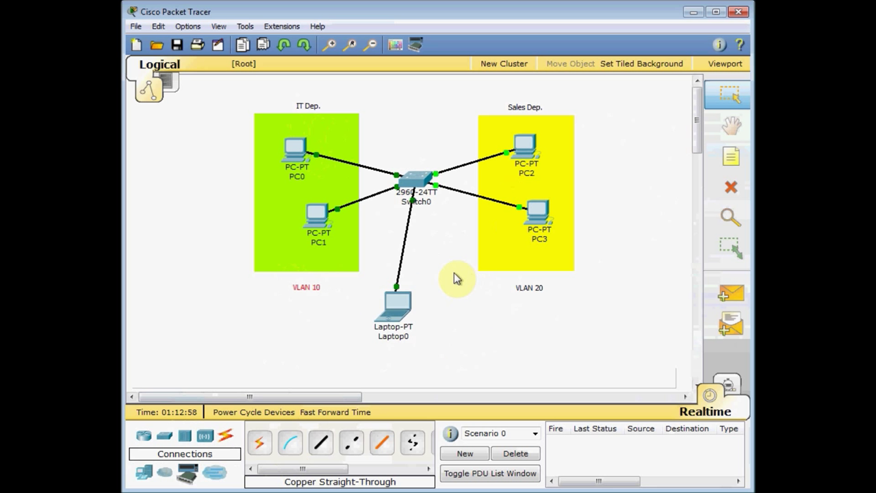
Ping the laptop at 192.168.20.15 from PC2's command prompt; the requests time out
left_click(525, 152)
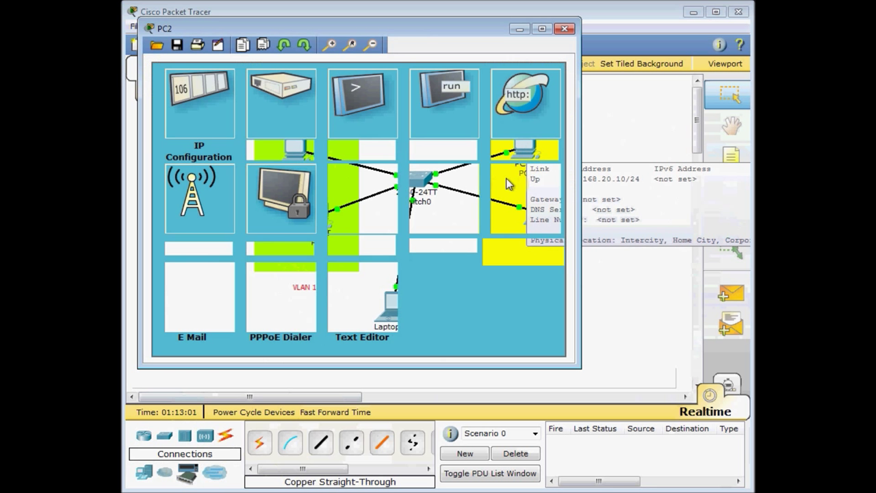
left_click(453, 107)
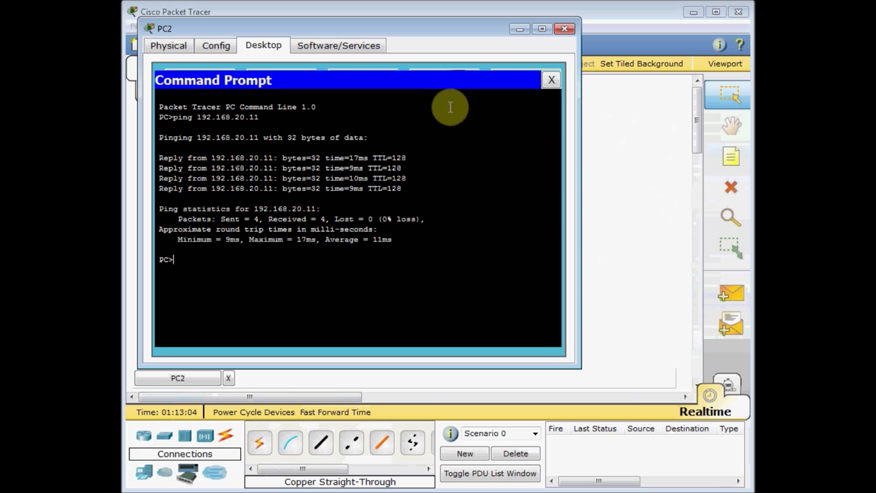
type("ping 192.168.20.15")
key("Return")
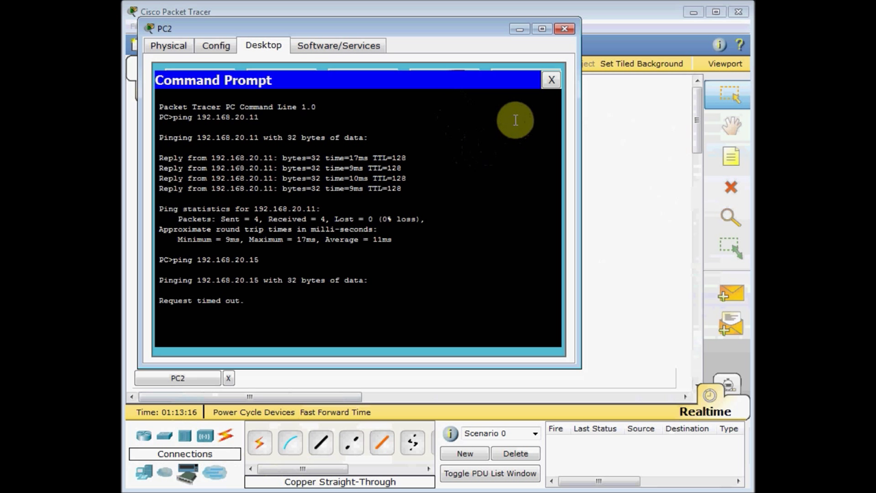
left_click(549, 81)
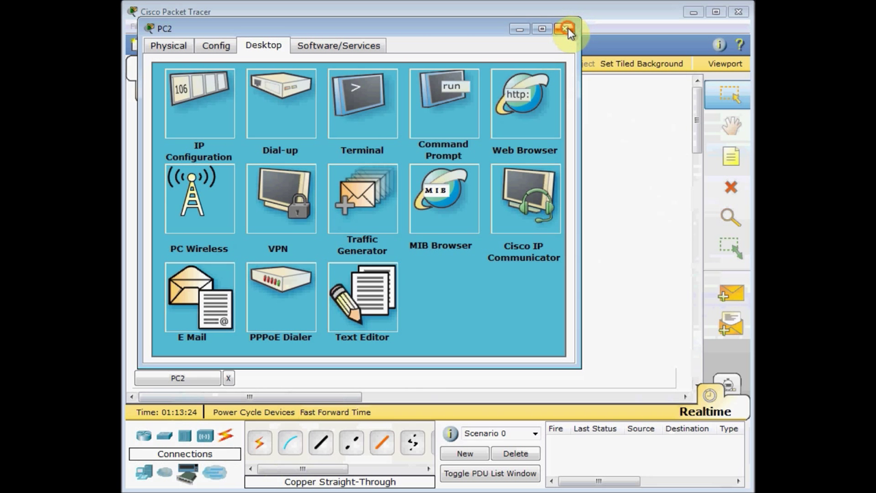
Re-cable Laptop0 to Switch0's FastEthernet0/18 and move it beside the Sales Dep. area
left_click(565, 29)
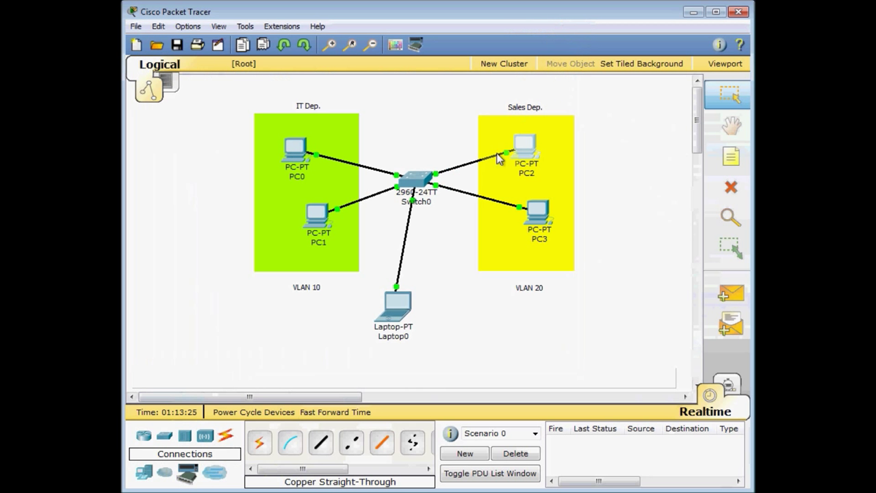
left_click(415, 183)
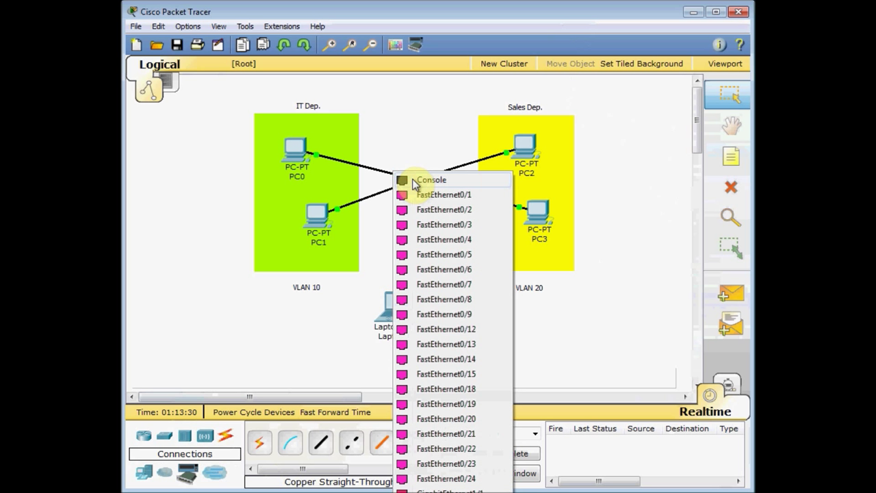
left_click(482, 389)
left_click_drag(397, 309, 608, 182)
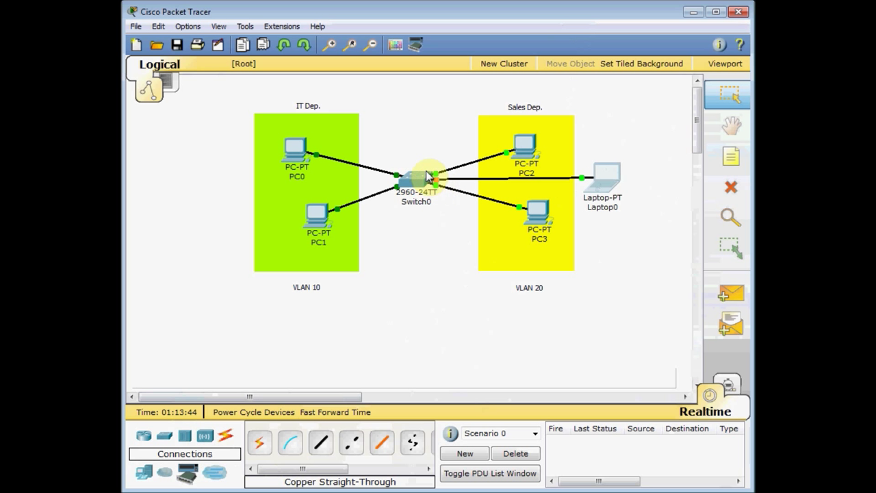
left_click_drag(530, 154, 537, 150)
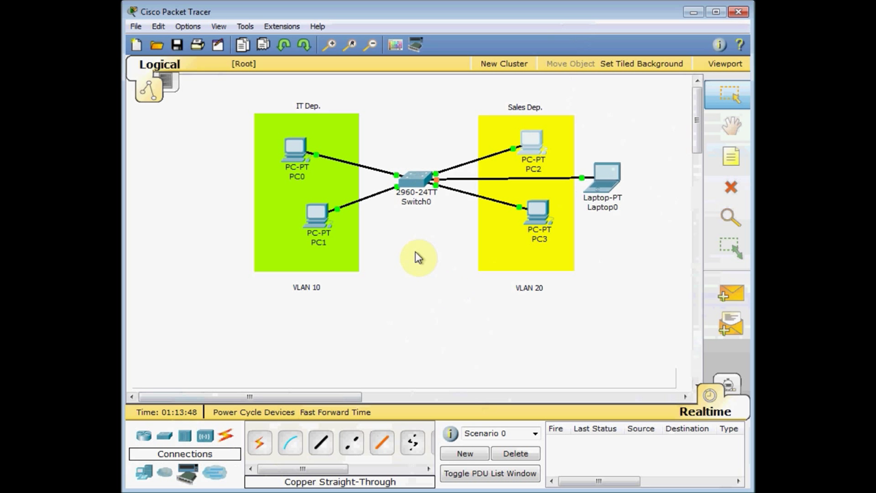
Rerun ping 192.168.20.15 twice from PC2, now getting replies, then close PC2's windows
mouse_move(526, 152)
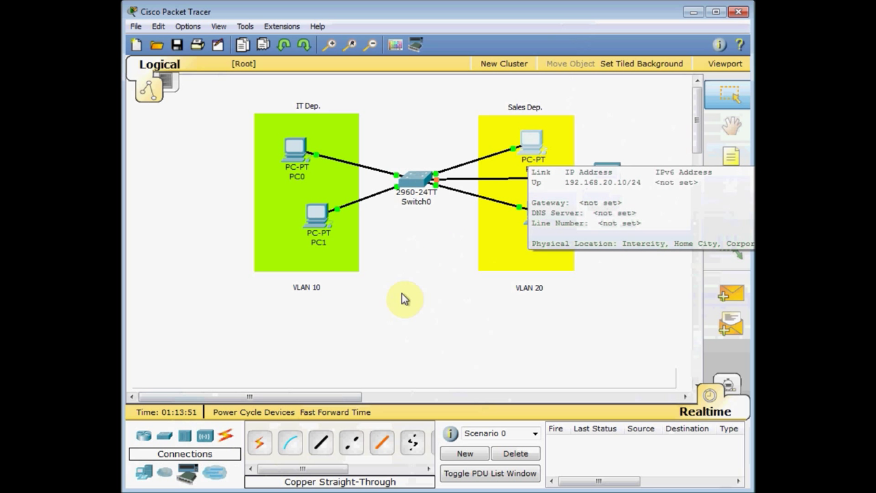
left_click(529, 143)
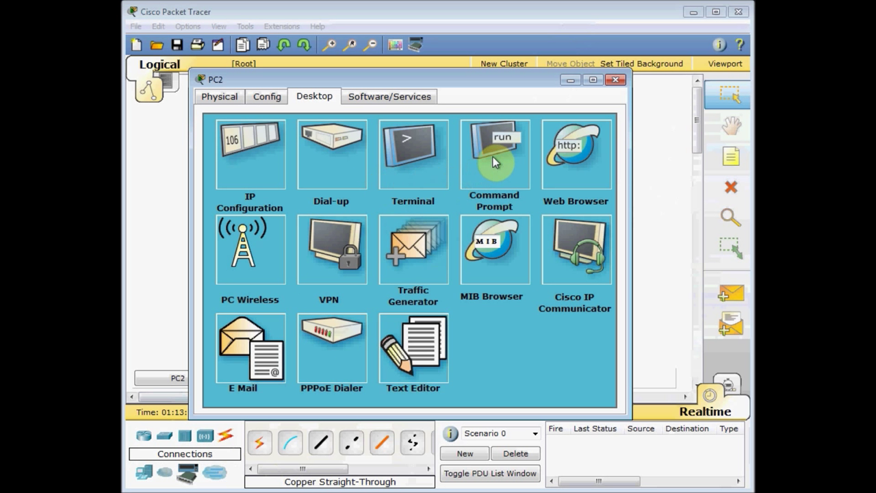
left_click(499, 152)
key("Up")
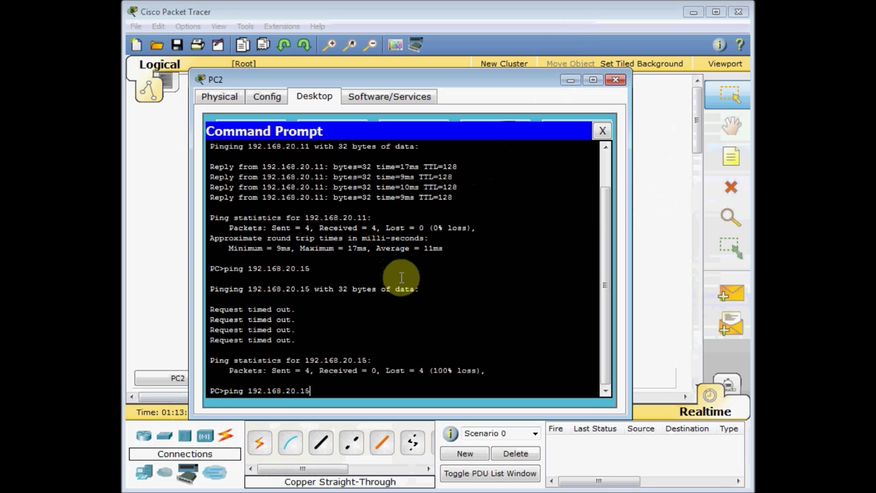
key("Return")
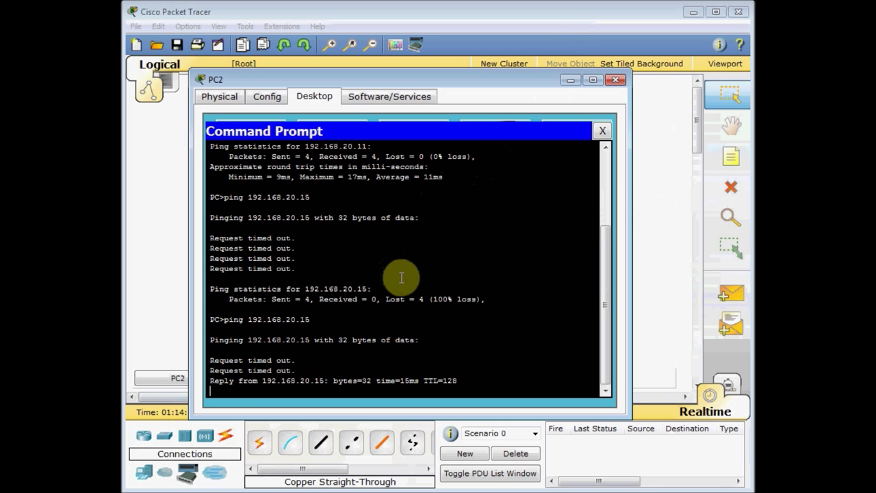
key("Up")
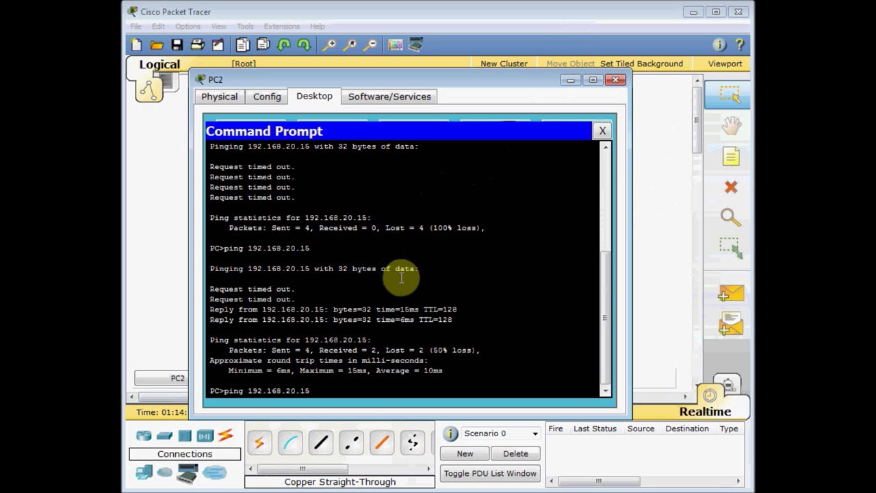
key("Return")
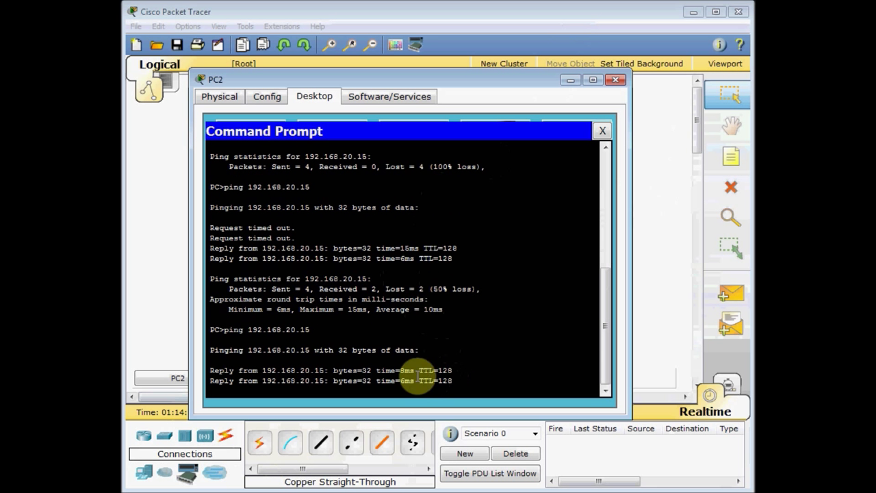
left_click(603, 130)
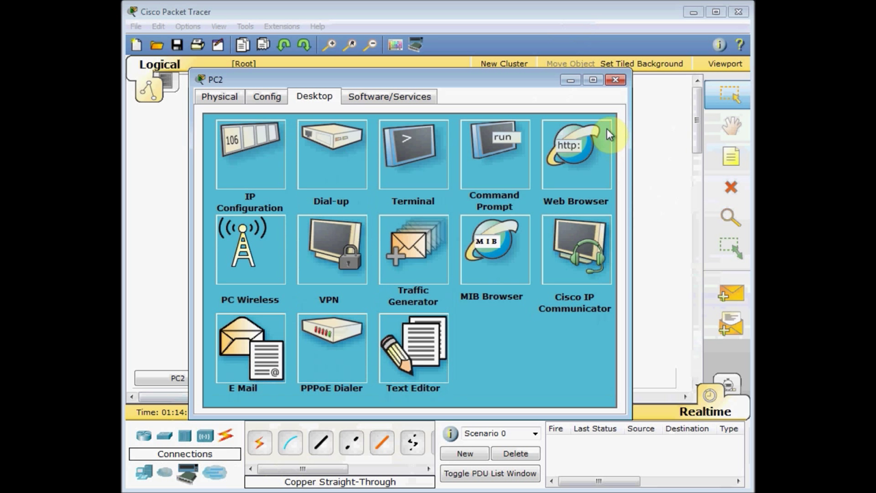
left_click(616, 81)
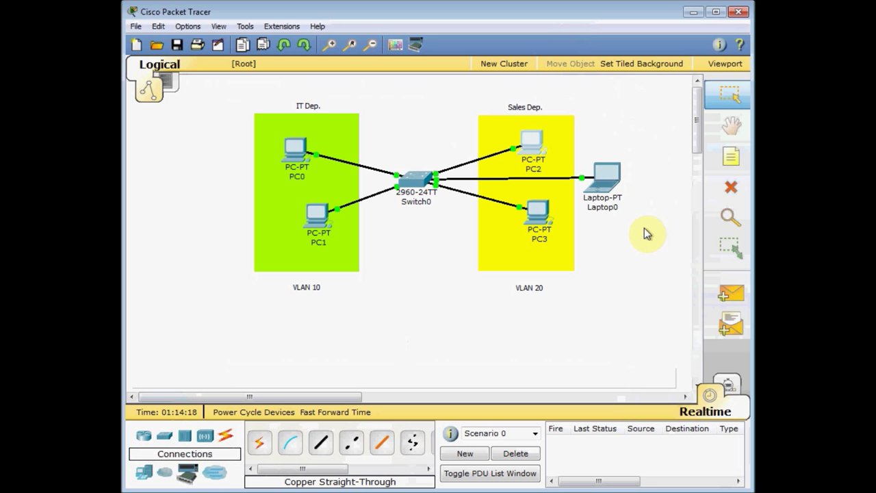